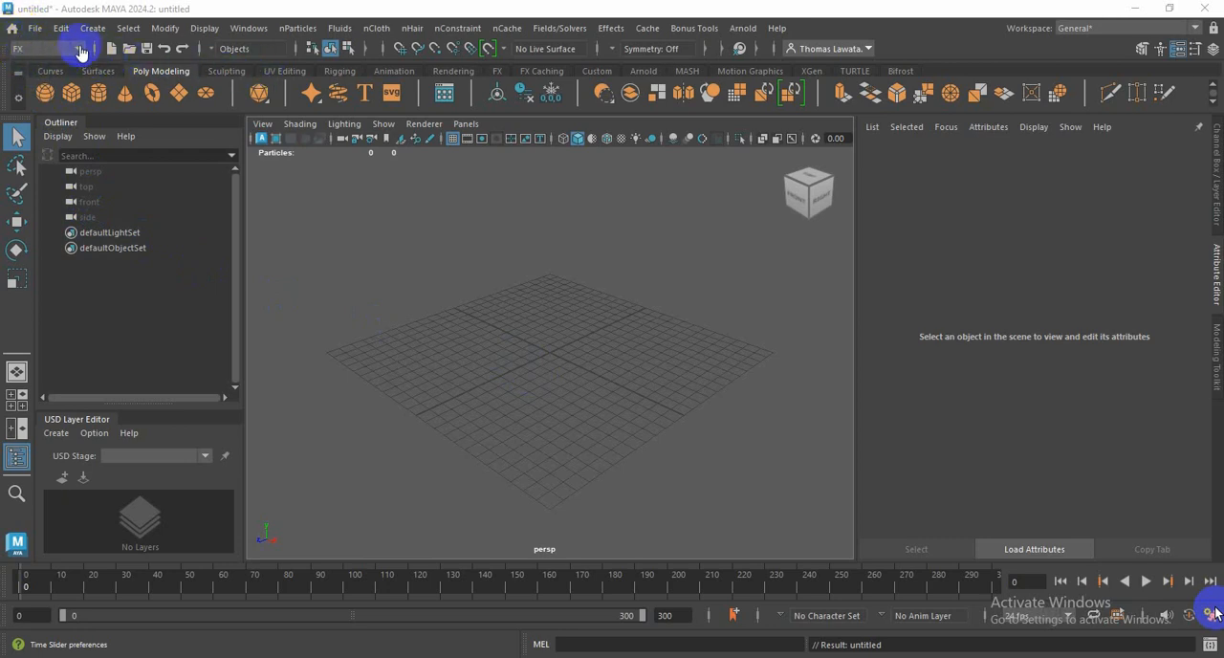
{"action": "left_click", "coordinate": [247, 29]}
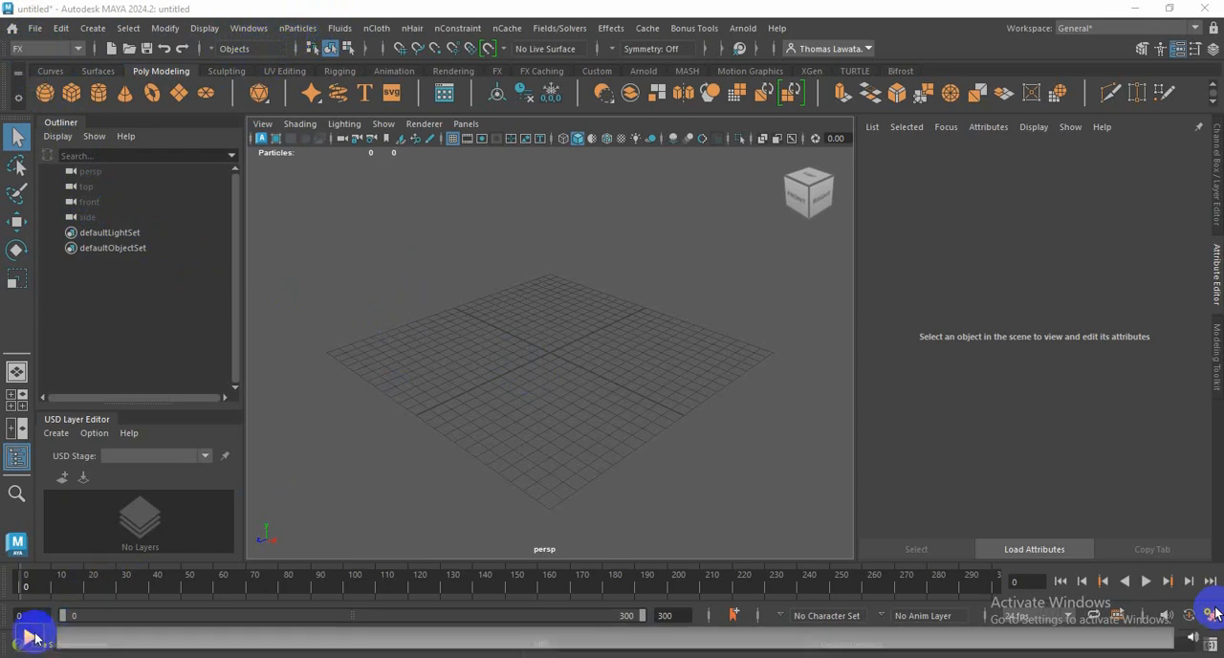
{"action": "left_click", "coordinate": [34, 638]}
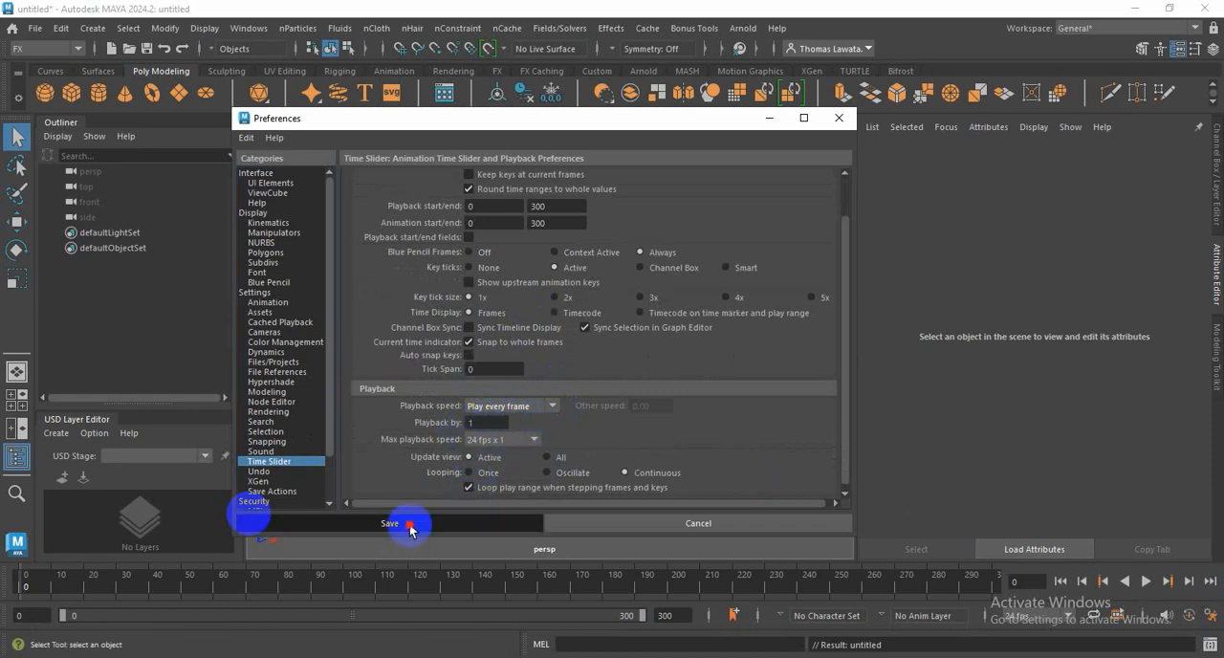
Step: Switch to the FX menu set and create an Omni nParticle emitter with rate 6000, speed 2 and speed random 3
{"action": "left_click", "coordinate": [78, 47]}
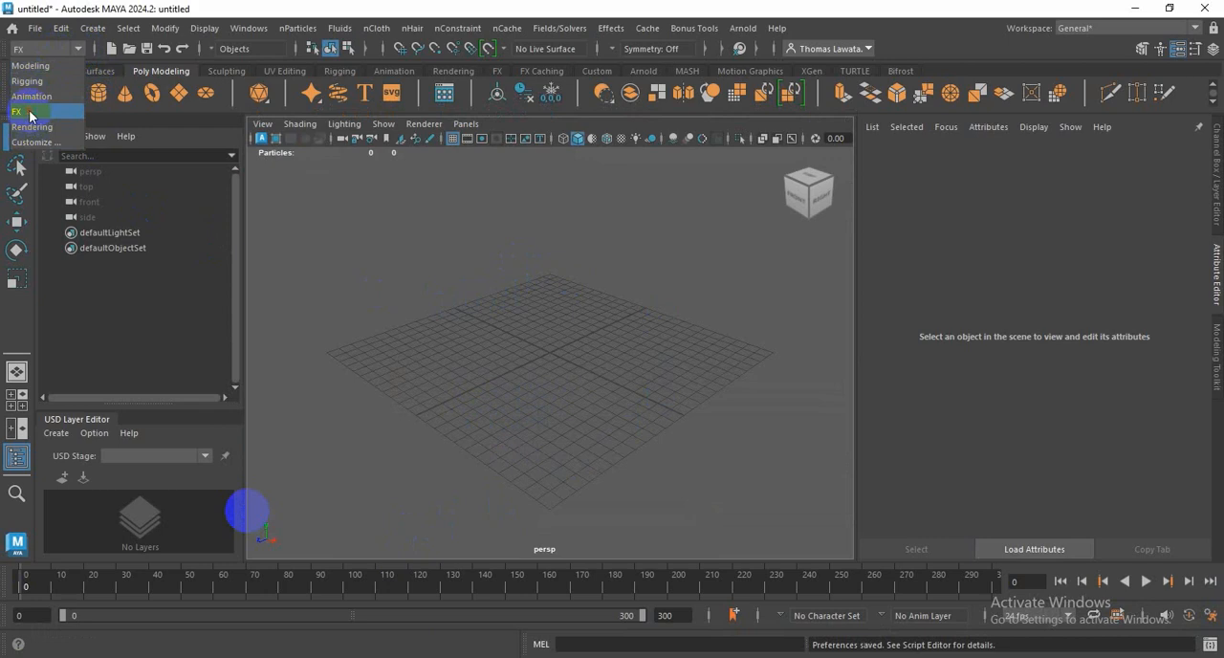
{"action": "left_click", "coordinate": [30, 113]}
{"action": "left_click", "coordinate": [308, 29]}
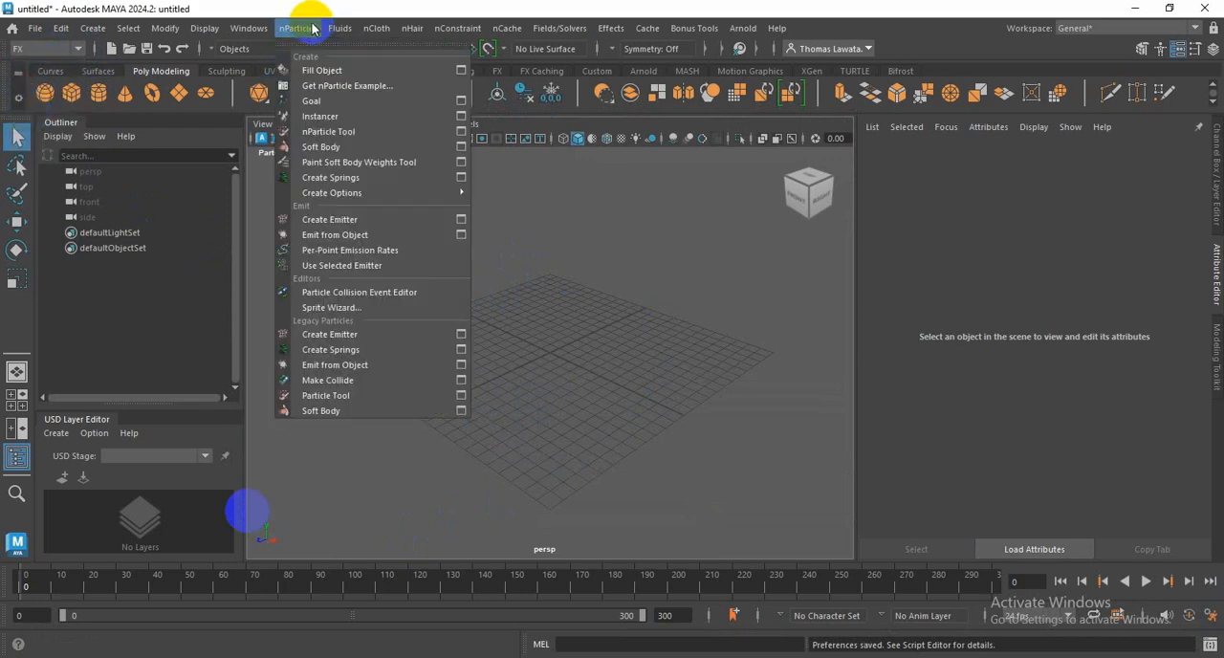
{"action": "left_click", "coordinate": [31, 631]}
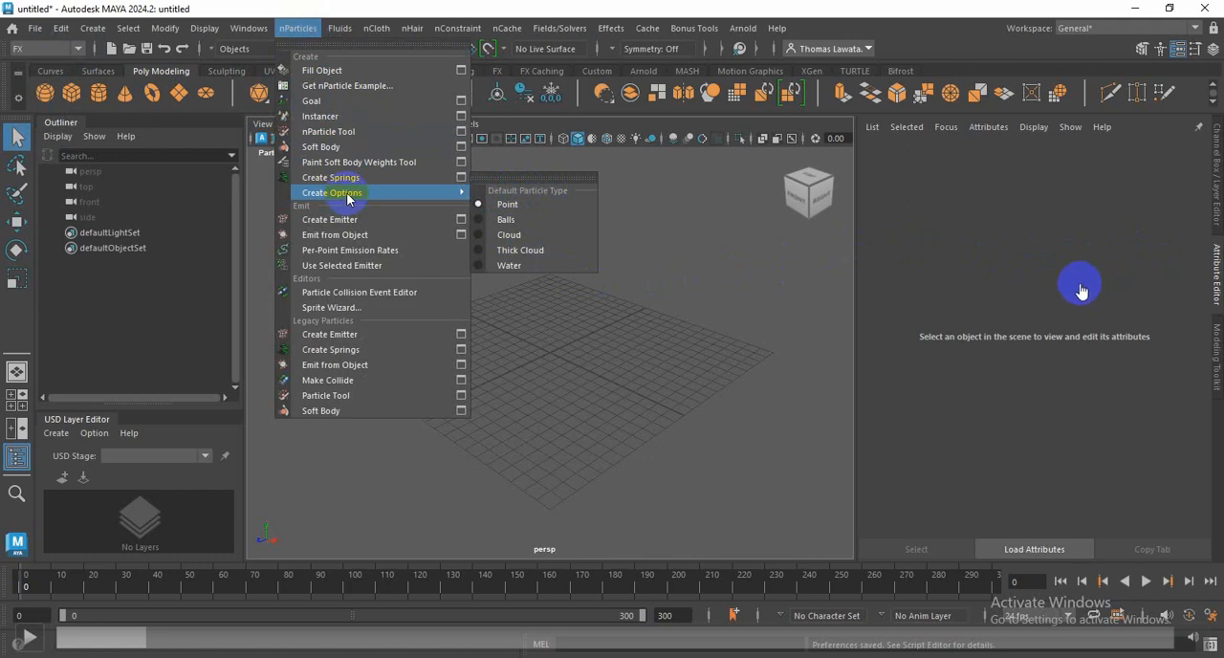
{"action": "left_click", "coordinate": [32, 640]}
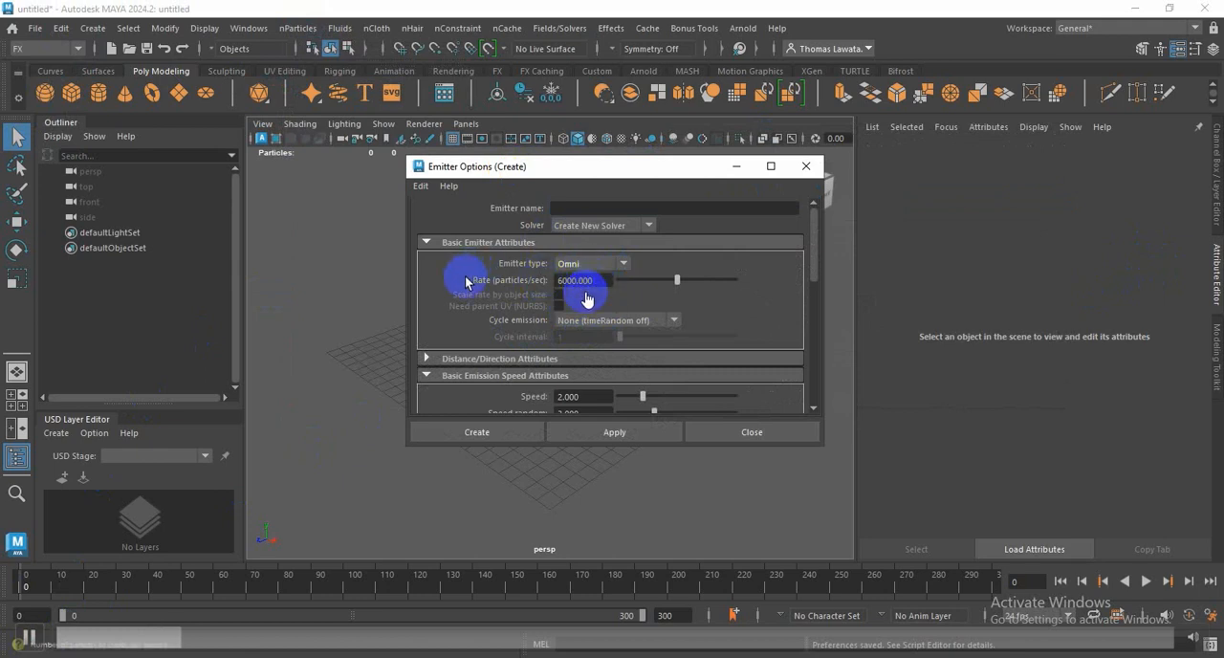
{"action": "left_click", "coordinate": [31, 629]}
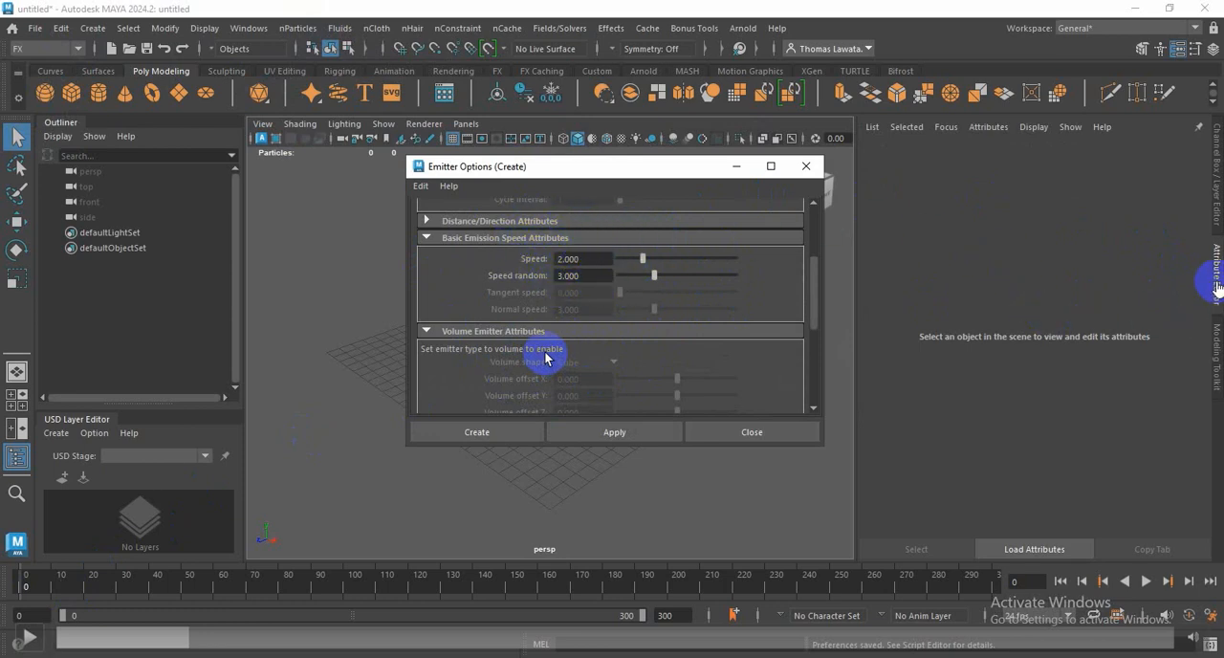
{"action": "left_click", "coordinate": [24, 641]}
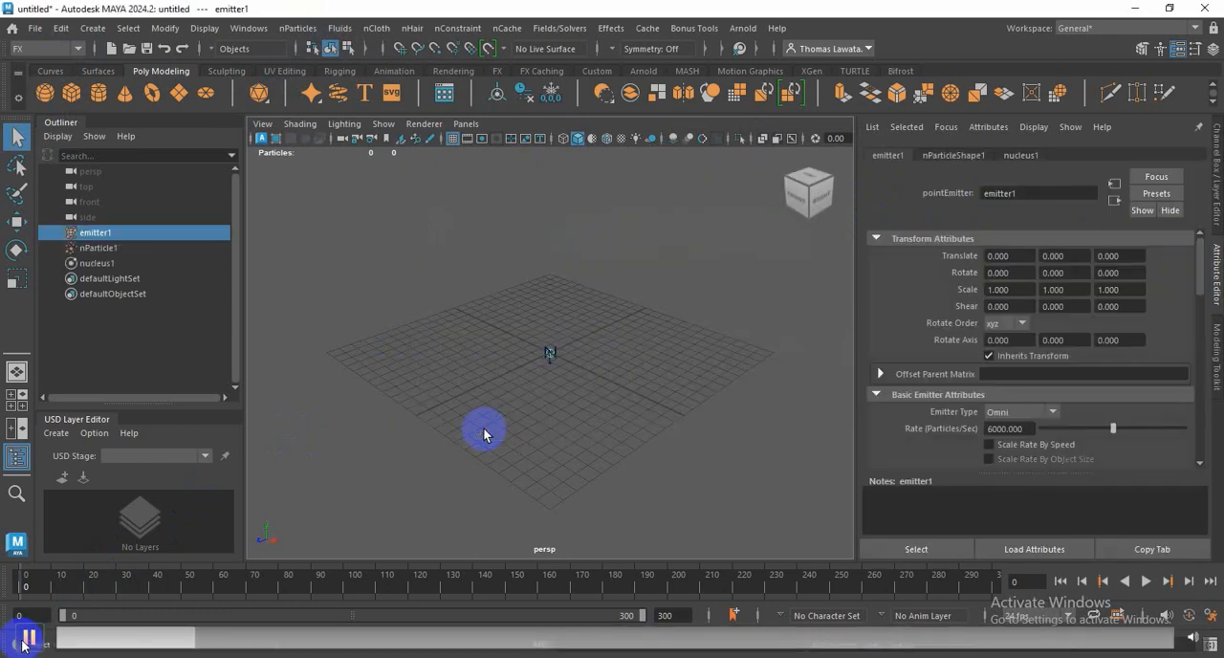
{"action": "left_click", "coordinate": [27, 638]}
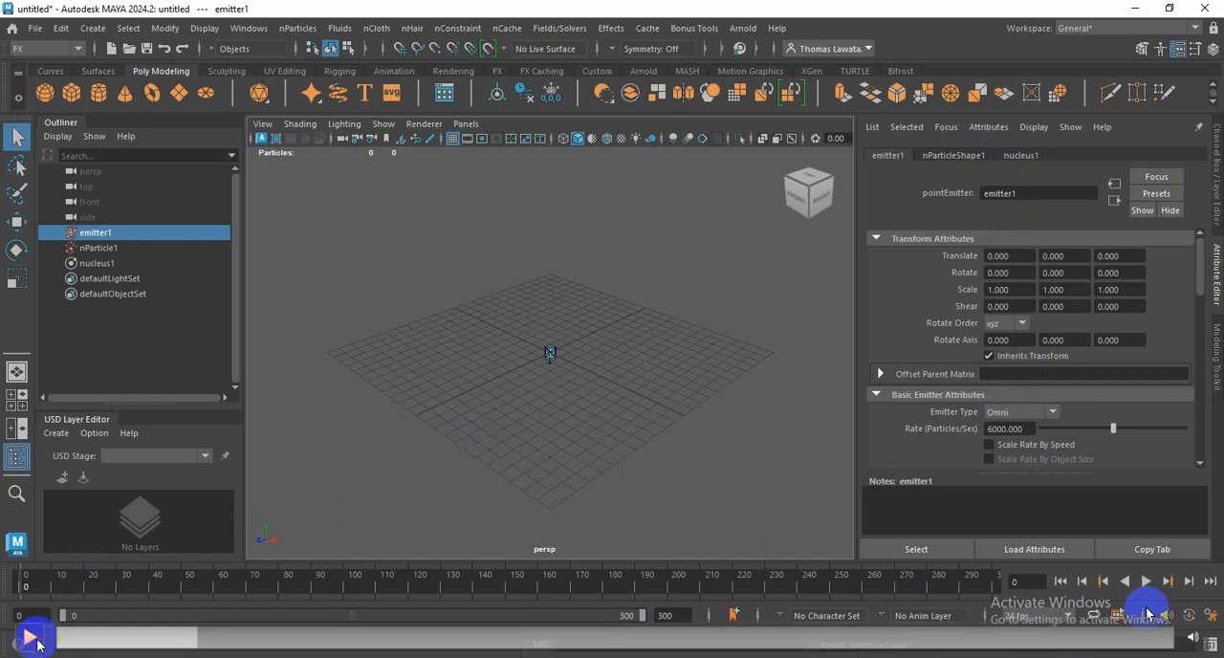
Step: Play the particle simulation, set the nucleus1 gravity to 0, and replay it from the first frame
{"action": "left_click", "coordinate": [1145, 581]}
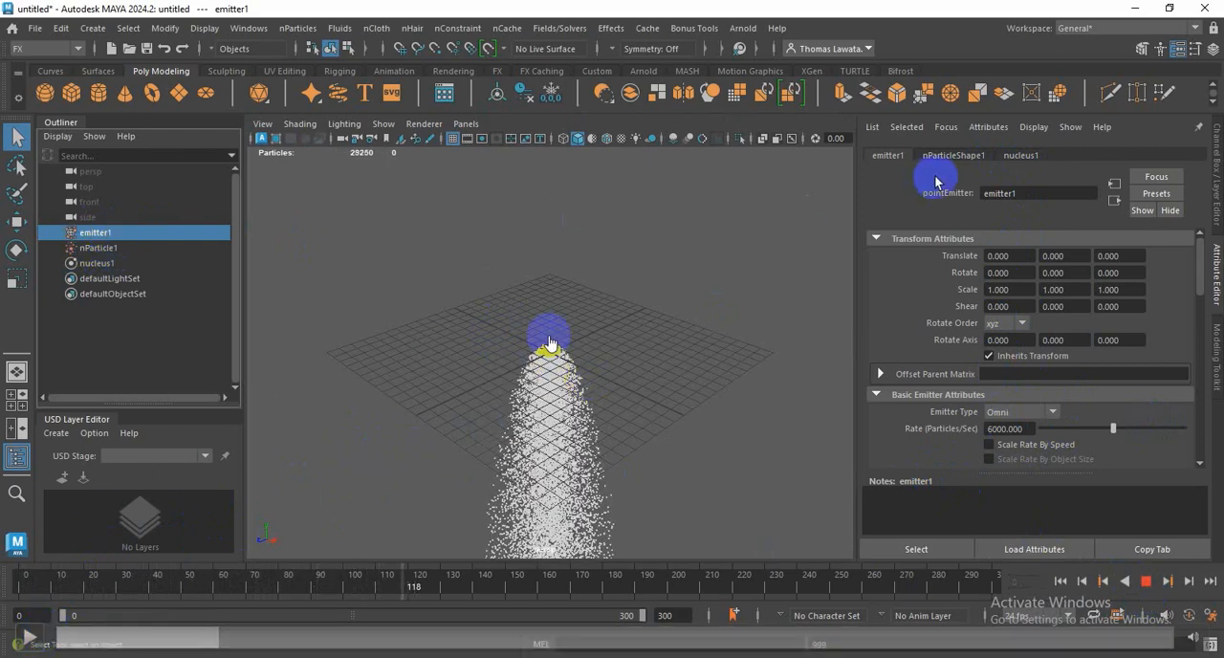
{"action": "left_click", "coordinate": [1021, 156]}
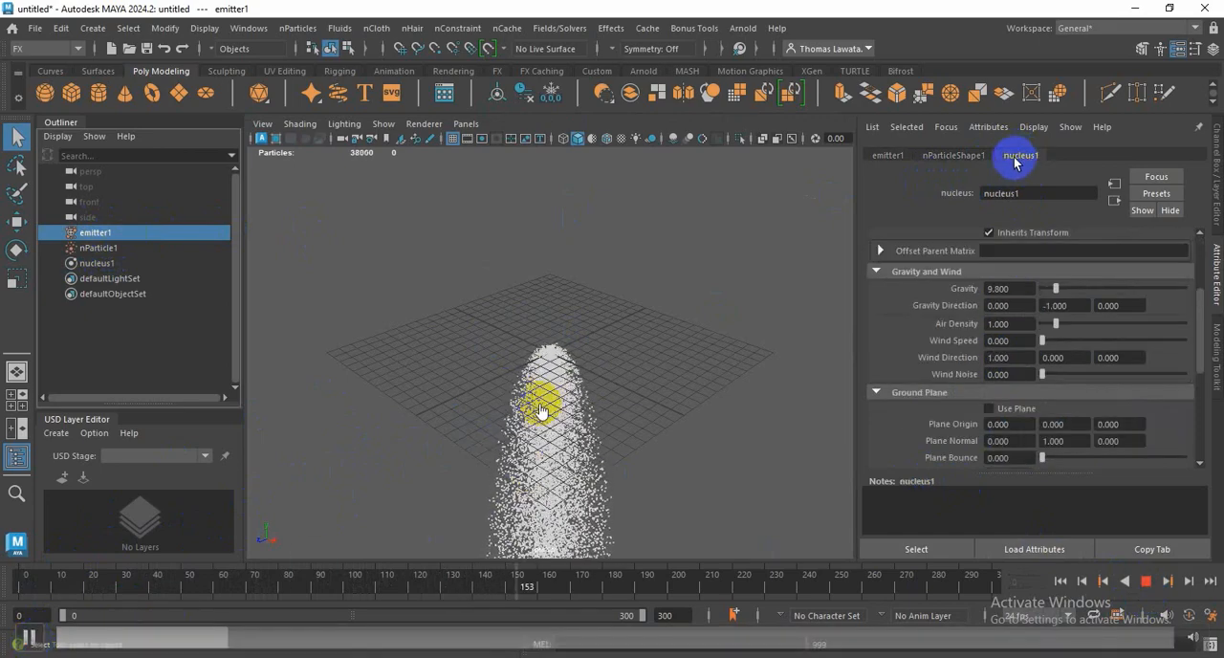
{"action": "left_click_drag", "start_coordinate": [1055, 288], "coordinate": [1014, 313]}
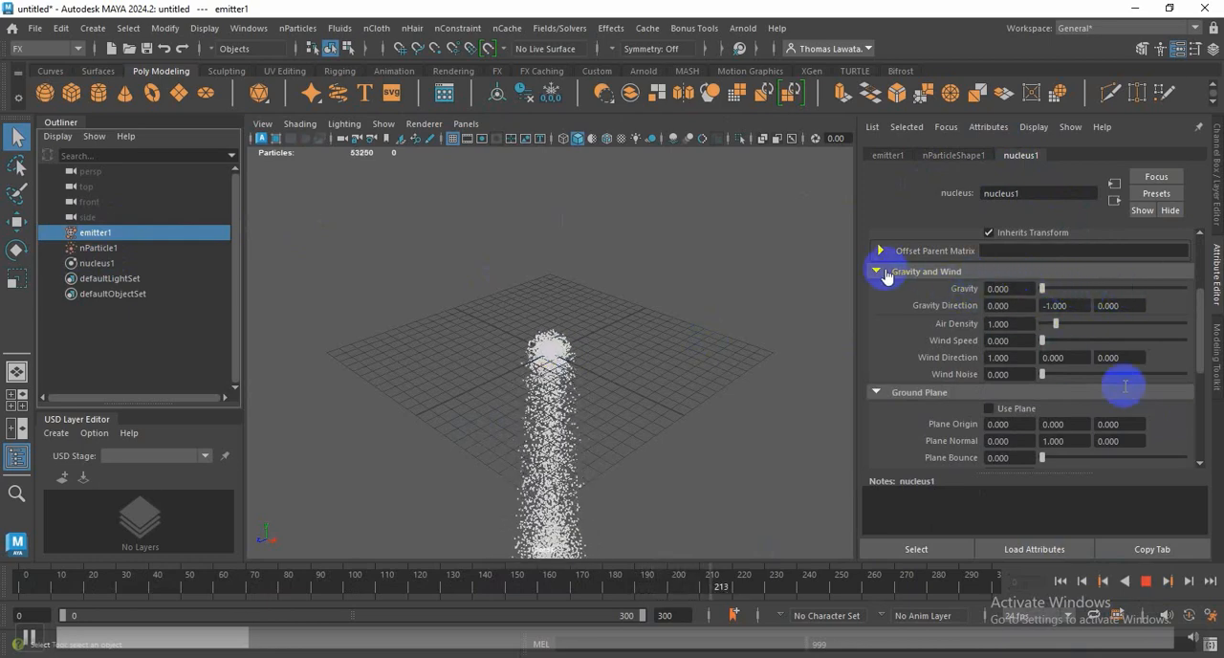
{"action": "left_click", "coordinate": [1059, 580]}
{"action": "left_click", "coordinate": [1145, 581]}
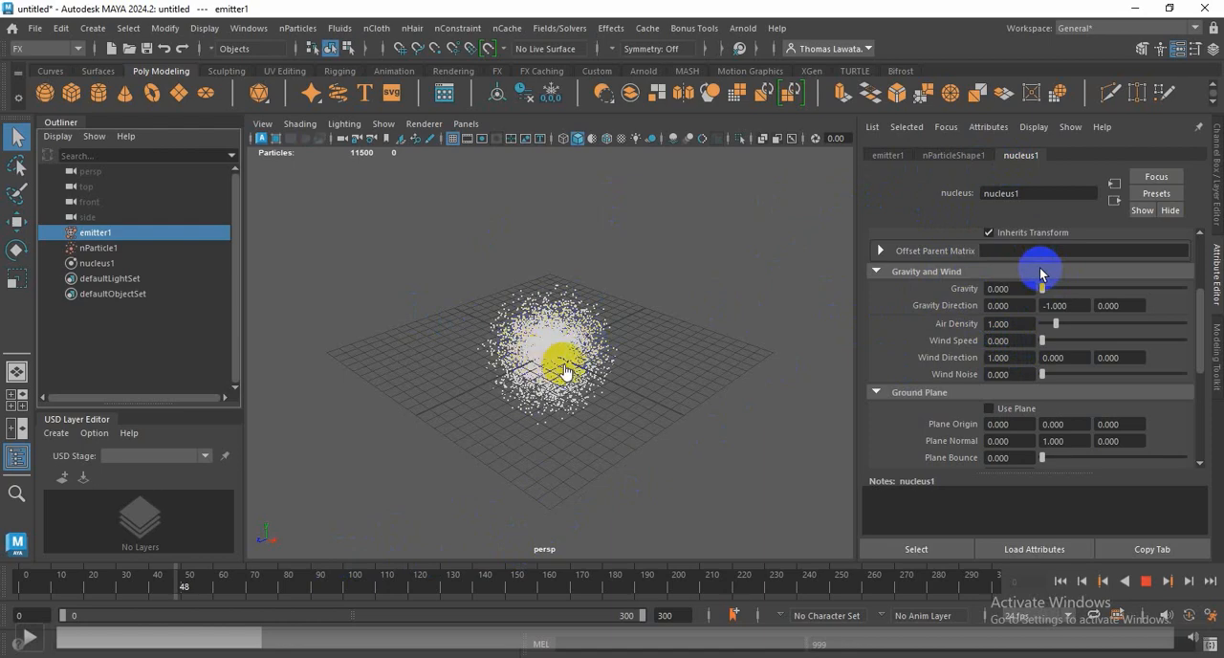
Step: Raise the nucleus1 gravity to 19.565 during playback, and rewind the simulation to the first frame
{"action": "left_click", "coordinate": [28, 637]}
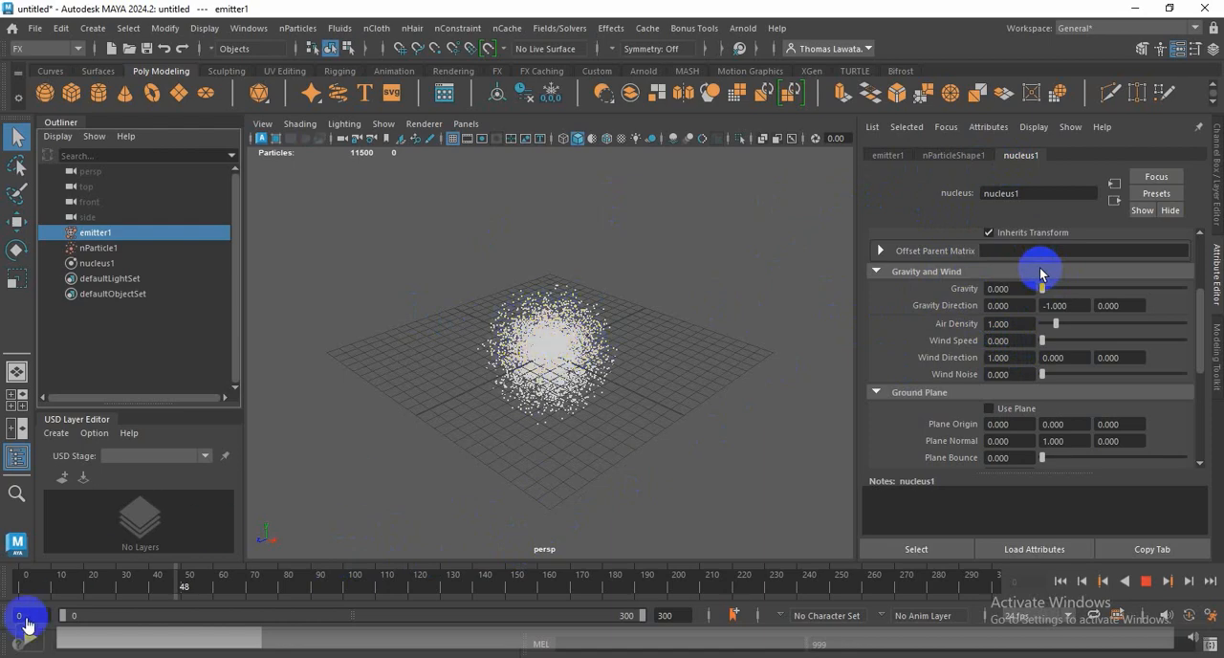
{"action": "left_click_drag", "start_coordinate": [1044, 291], "coordinate": [1071, 295]}
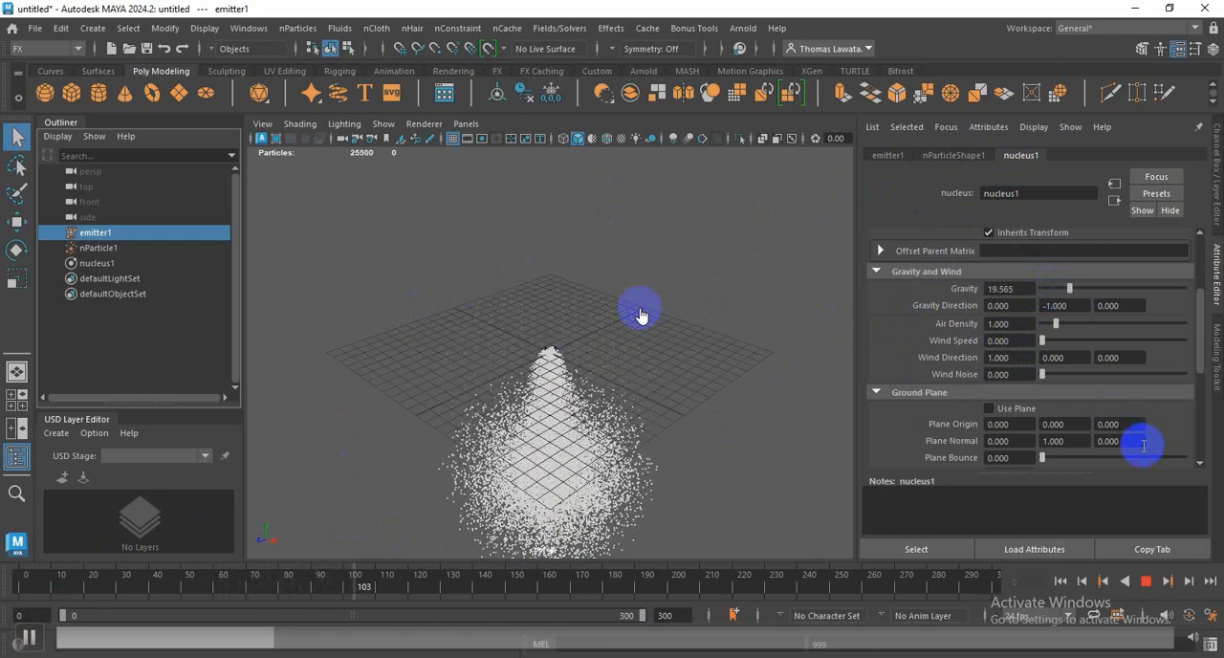
{"action": "left_click", "coordinate": [1058, 583]}
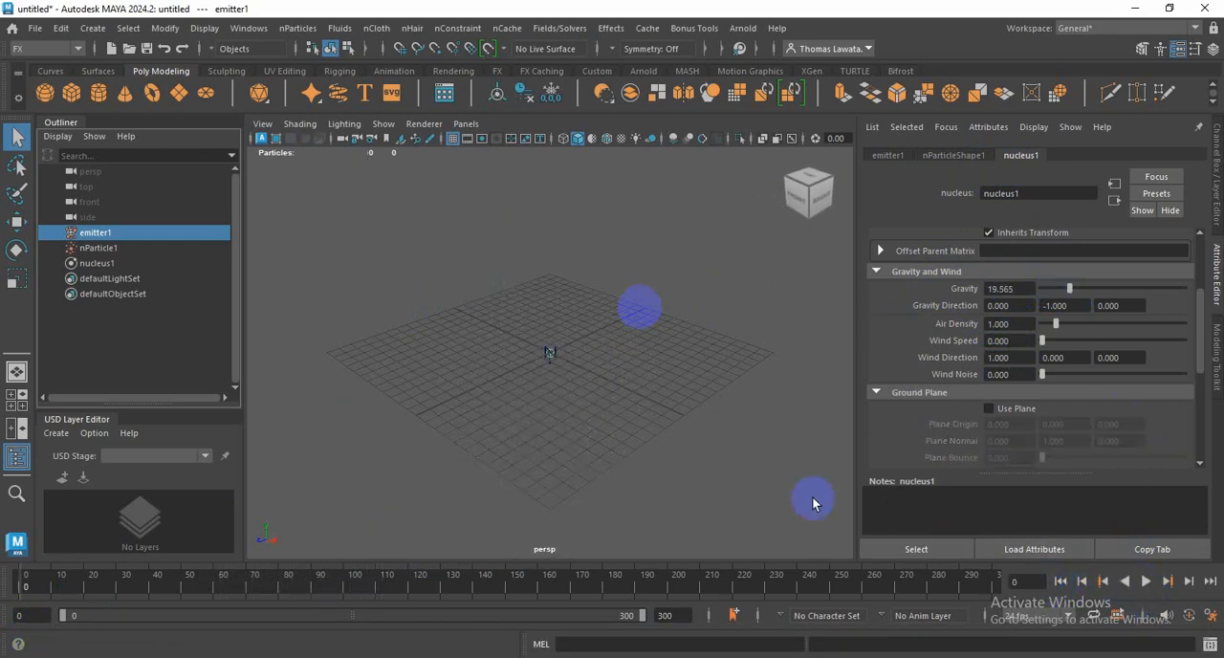
Step: Select the nucleus1 solver at the grid centre and move it straight up, high above the grid
{"action": "left_click", "coordinate": [553, 359]}
{"action": "left_click", "coordinate": [551, 360]}
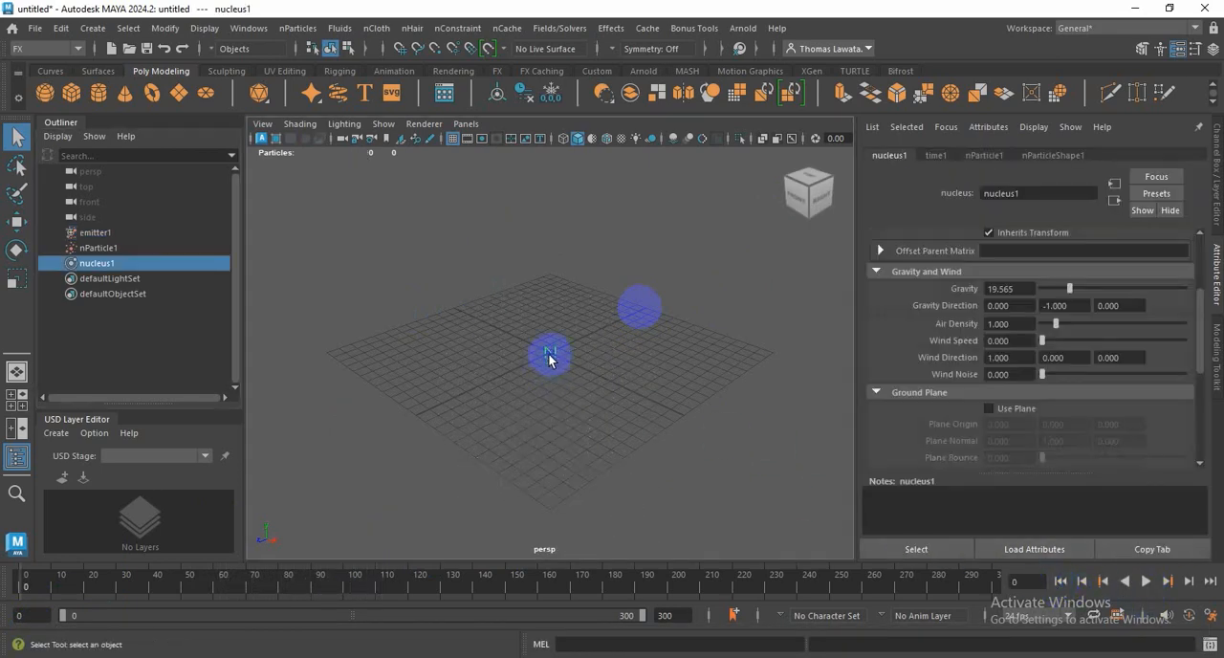
{"action": "key", "text": "w"}
{"action": "left_click_drag", "start_coordinate": [549, 355], "coordinate": [564, 113]}
{"action": "middle_click_drag", "start_coordinate": [565, 336], "coordinate": [580, 430], "text": "alt"}
{"action": "left_click_drag", "start_coordinate": [574, 191], "coordinate": [574, 125]}
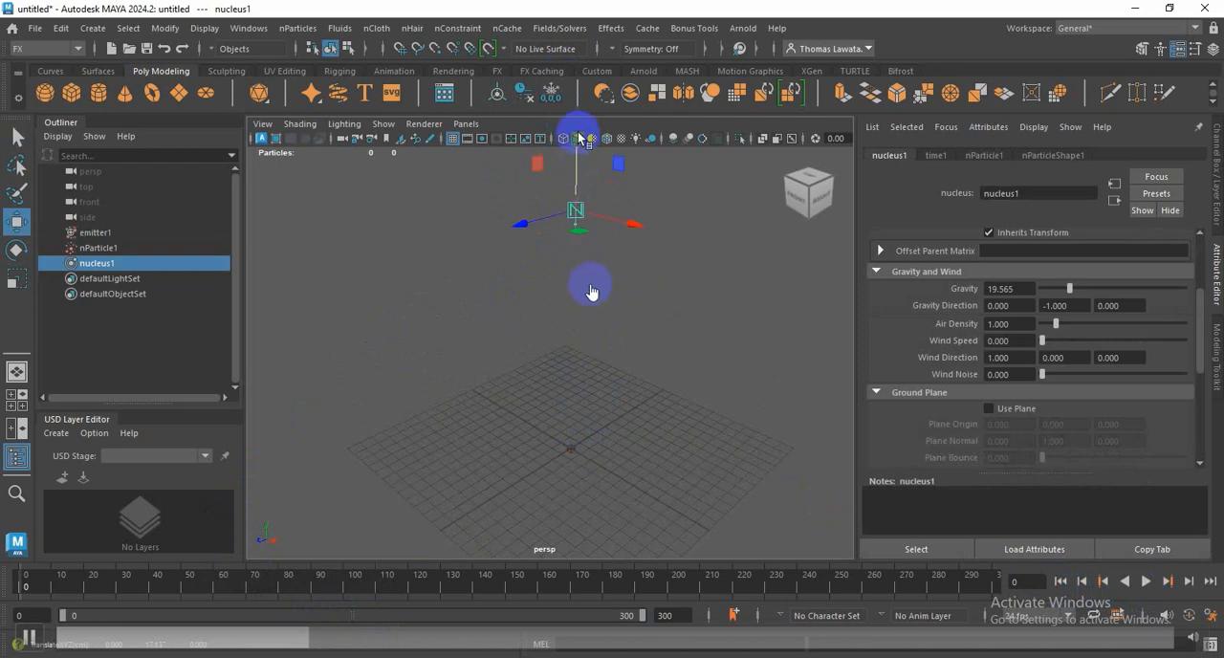
Step: Enable the nucleus1 ground plane during playback, replay the simulation from the first frame, and rewind it
{"action": "left_click", "coordinate": [1147, 580]}
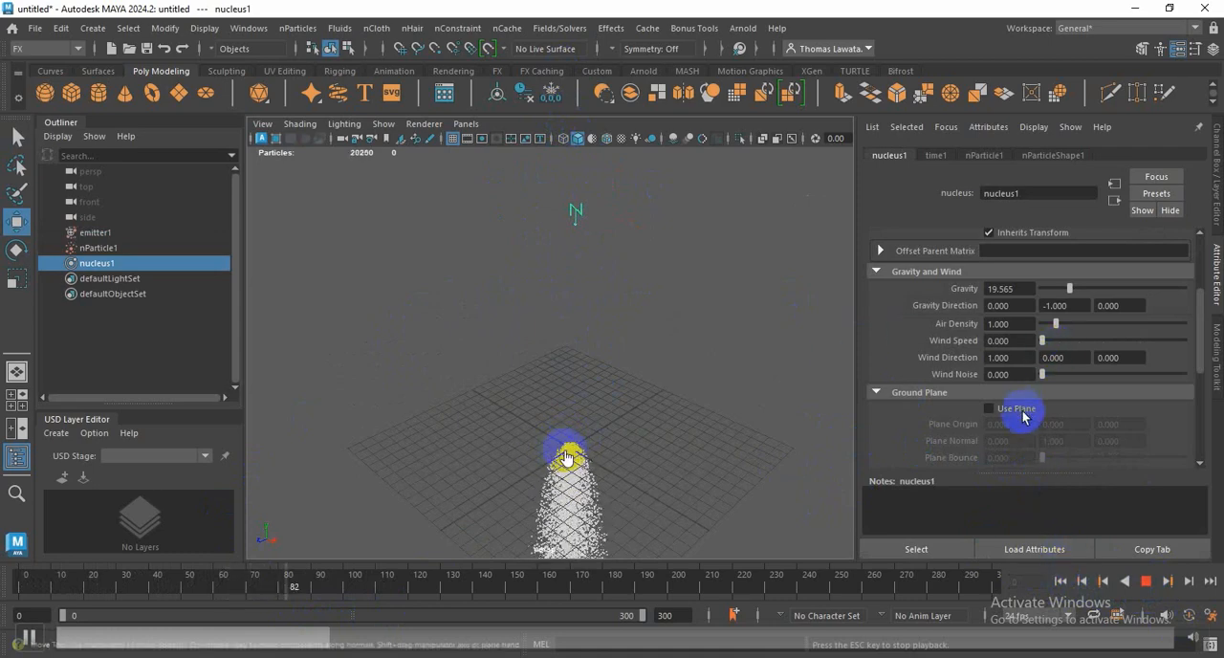
{"action": "left_click", "coordinate": [990, 408]}
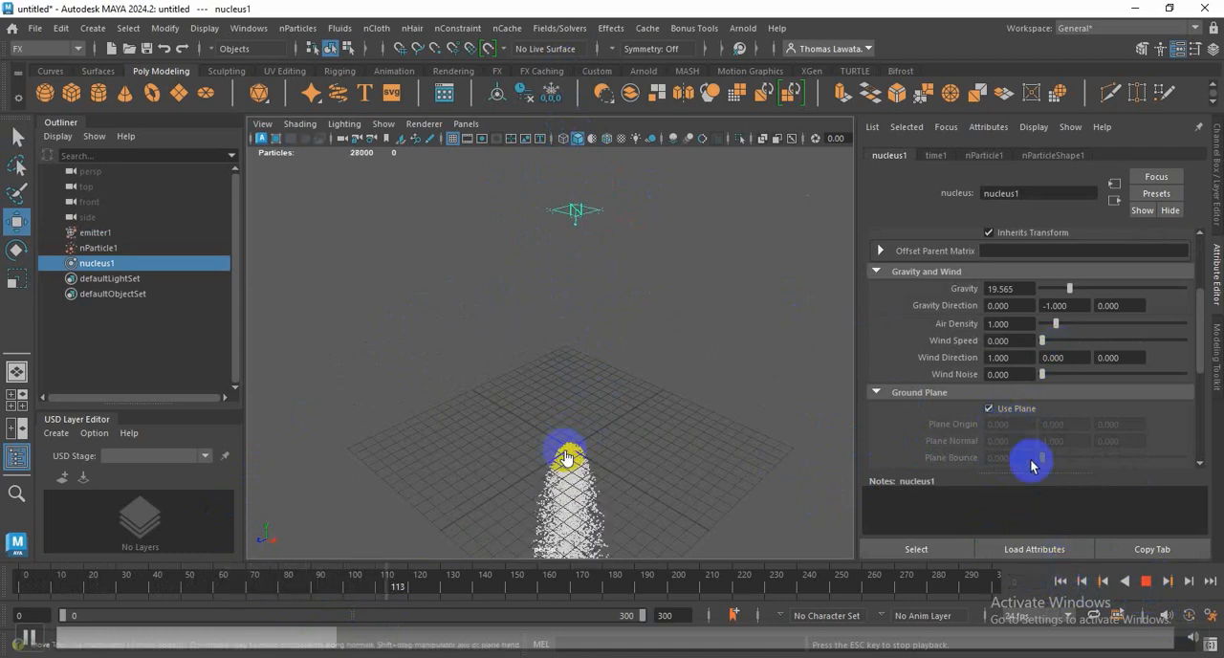
{"action": "left_click", "coordinate": [1146, 580]}
{"action": "left_click", "coordinate": [1061, 580]}
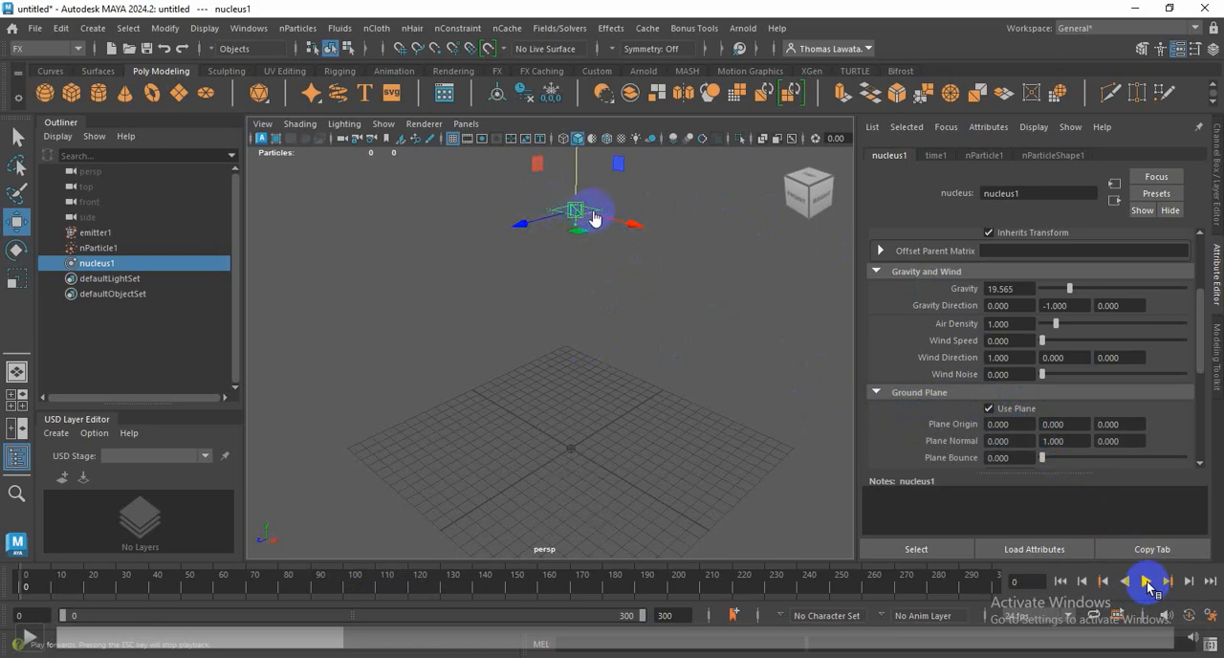
{"action": "left_click", "coordinate": [1146, 581]}
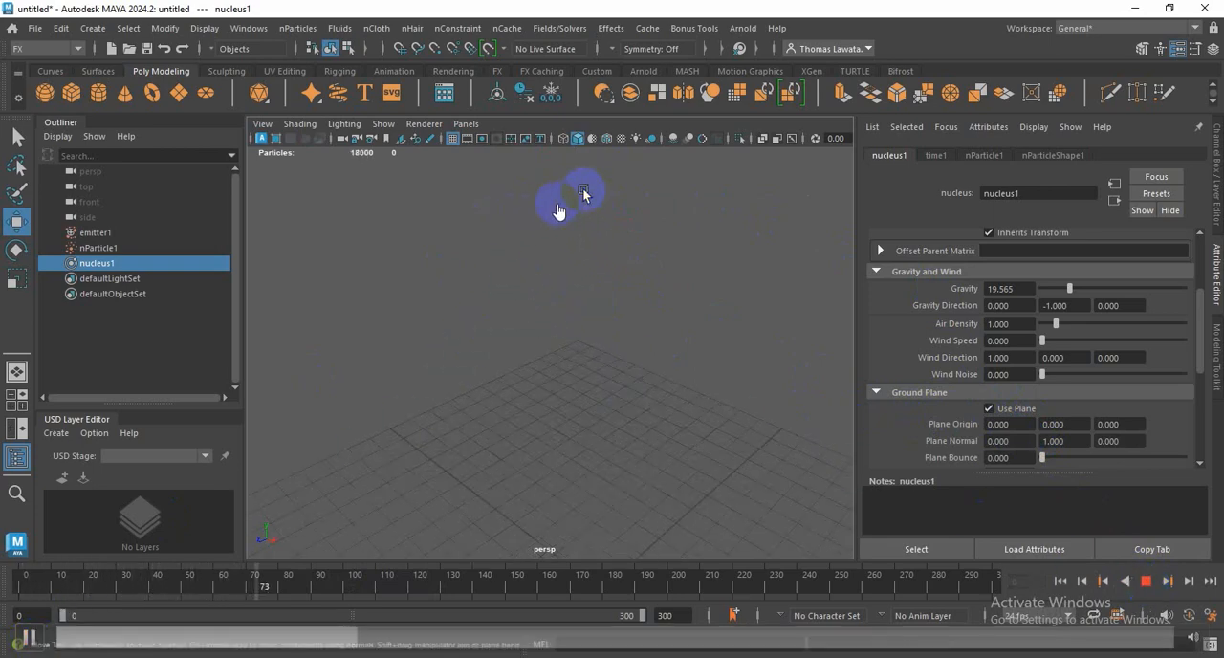
{"action": "left_click", "coordinate": [1146, 580]}
{"action": "left_click", "coordinate": [1060, 581]}
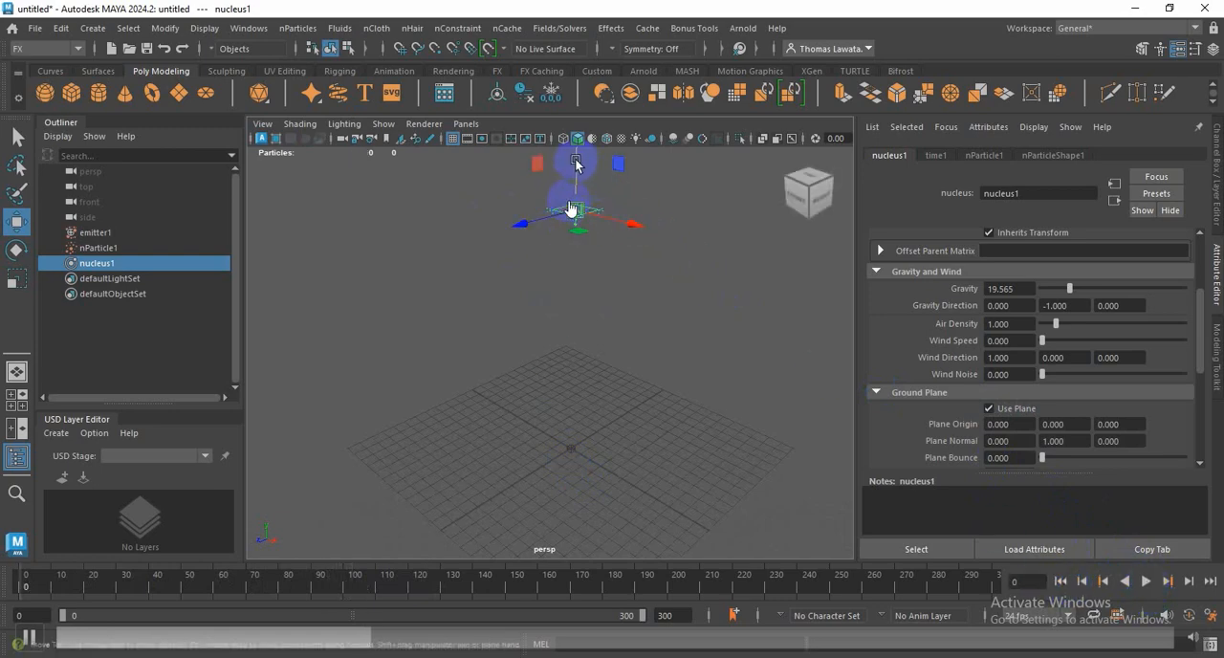
Step: Move nucleus1 back down to the grid centre and play the particle simulation on its ground plane
{"action": "left_click_drag", "start_coordinate": [574, 203], "coordinate": [590, 423]}
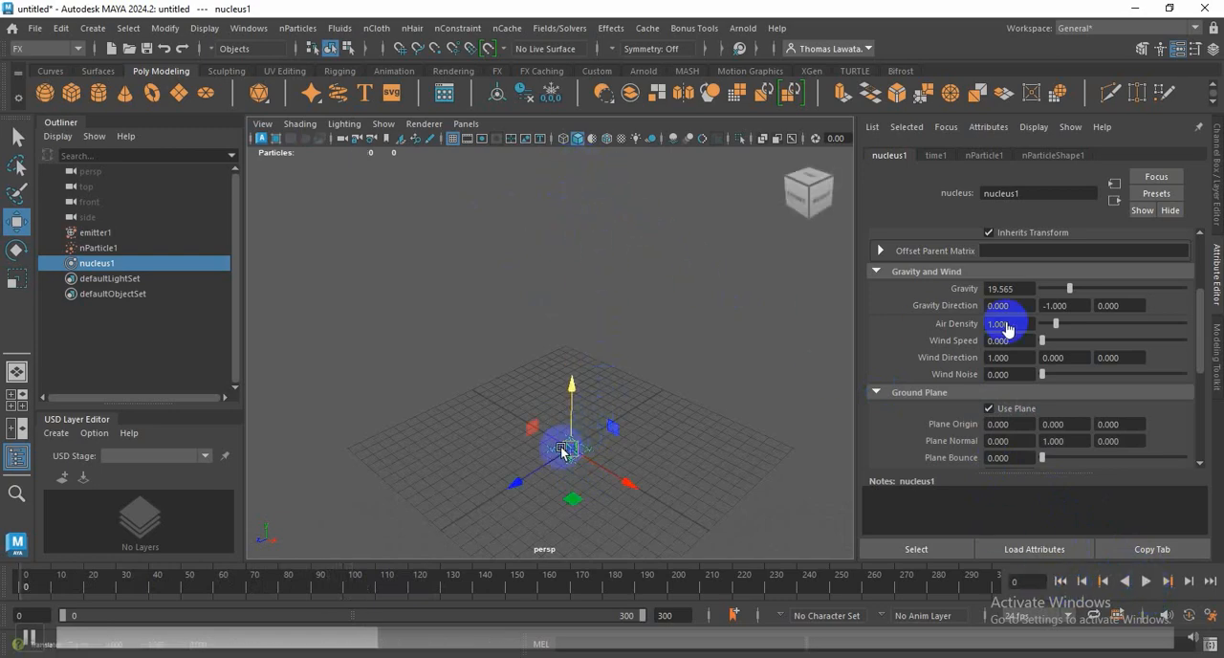
{"action": "scroll", "coordinate": [574, 451], "scroll_direction": "up", "scroll_amount": 4}
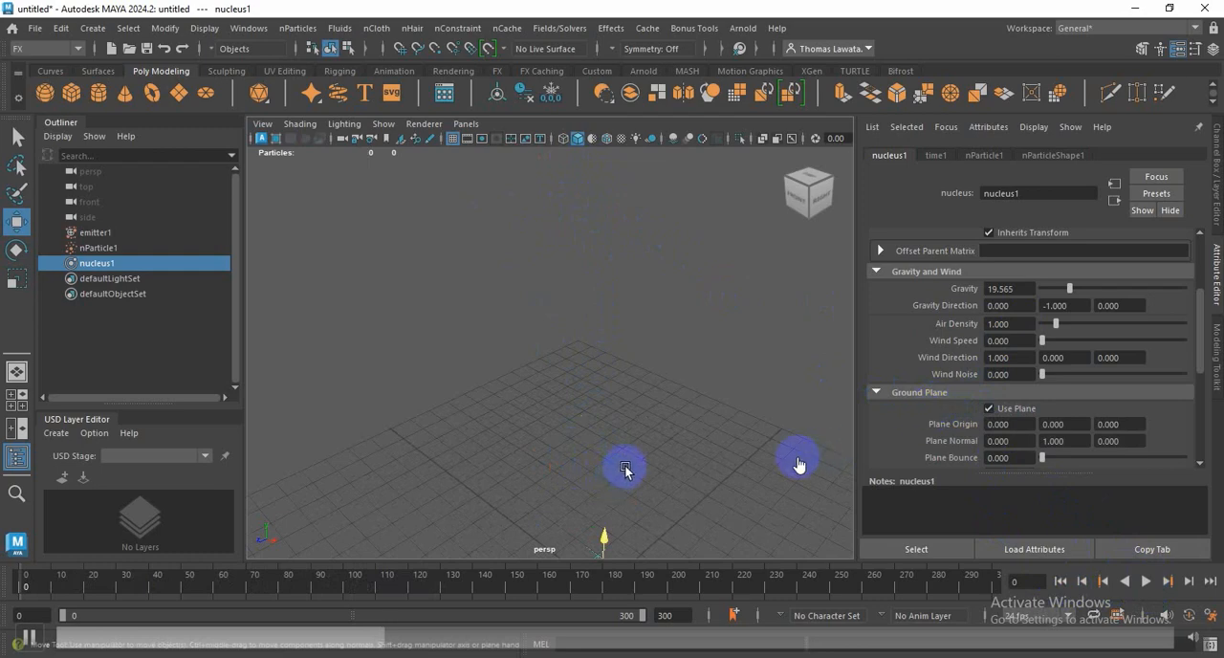
{"action": "left_click_drag", "start_coordinate": [625, 469], "coordinate": [599, 380], "text": "alt"}
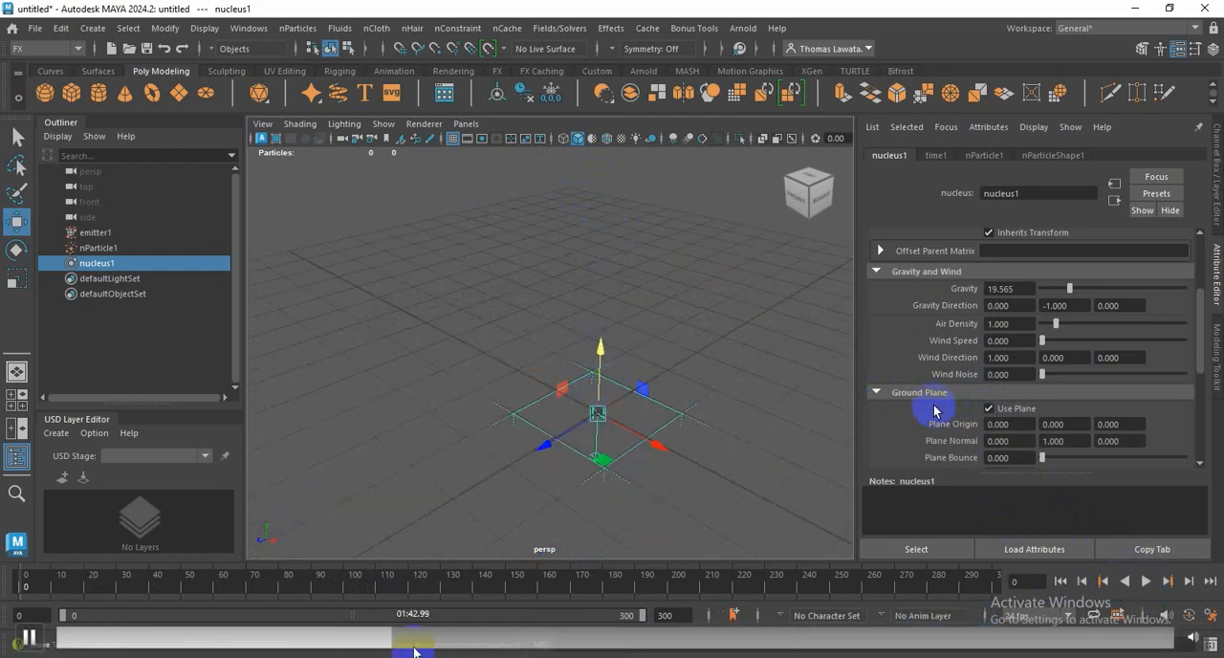
{"action": "left_click", "coordinate": [1145, 581]}
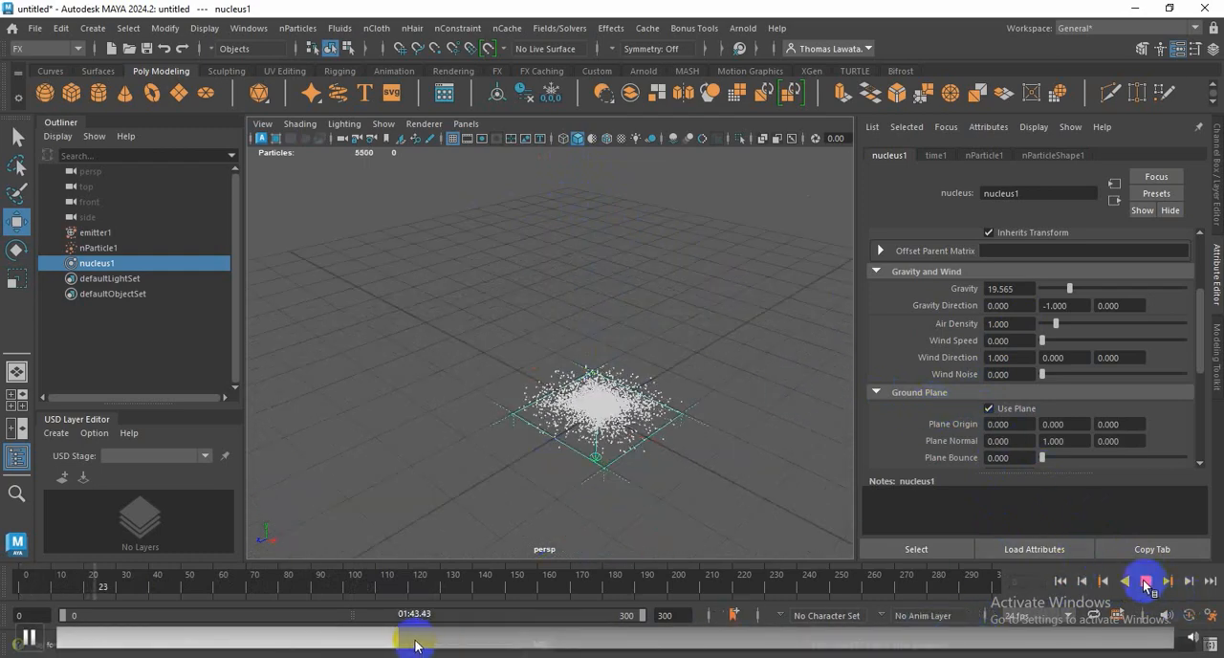
{"action": "scroll", "coordinate": [686, 421], "scroll_direction": "up", "scroll_amount": 4}
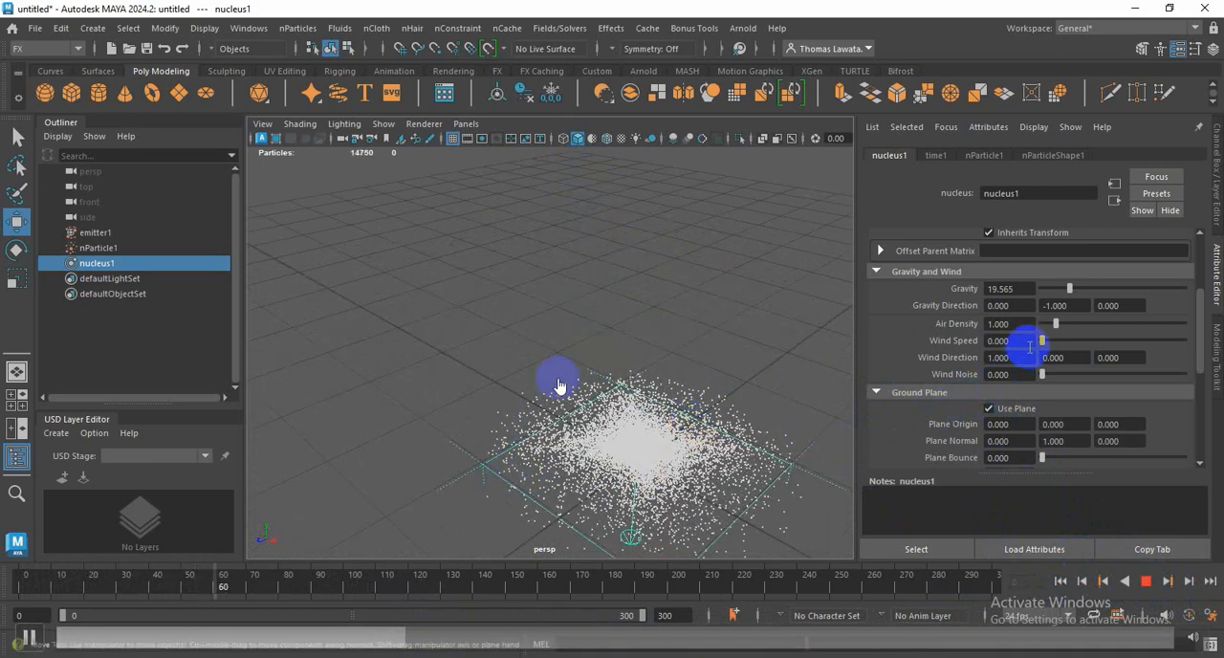
Step: Set the nucleus1 gravity to 19.022 and bring up the nParticle1 transform attributes
{"action": "left_click_drag", "start_coordinate": [1068, 294], "coordinate": [1068, 290]}
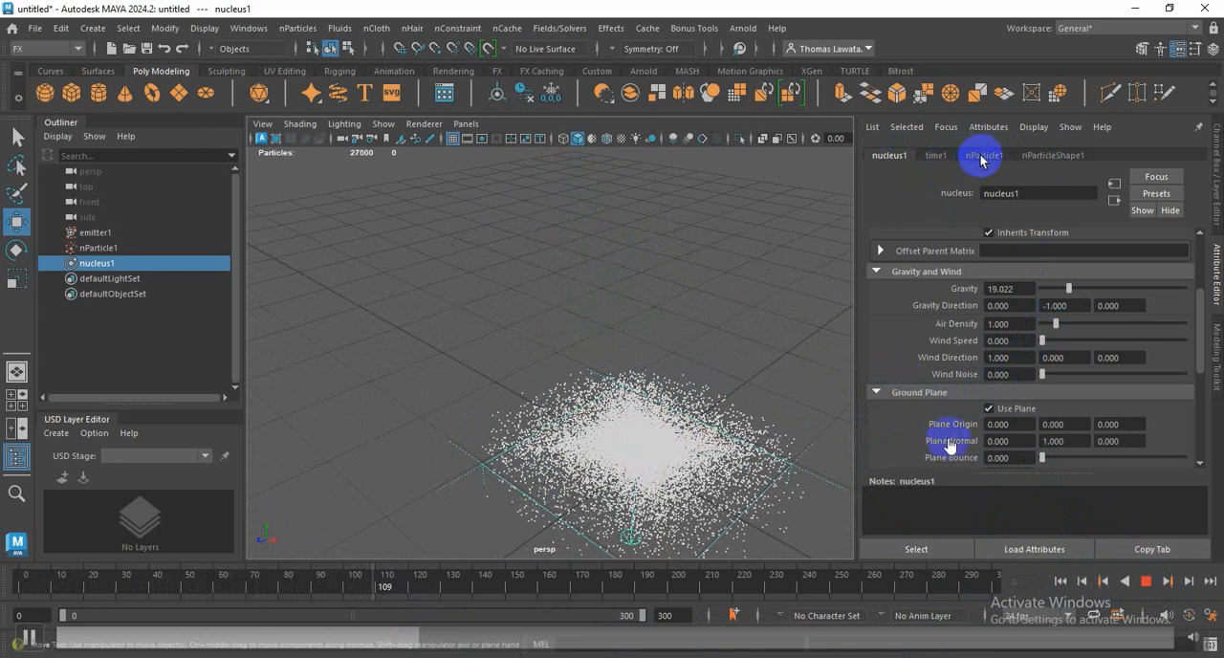
{"action": "left_click", "coordinate": [982, 156]}
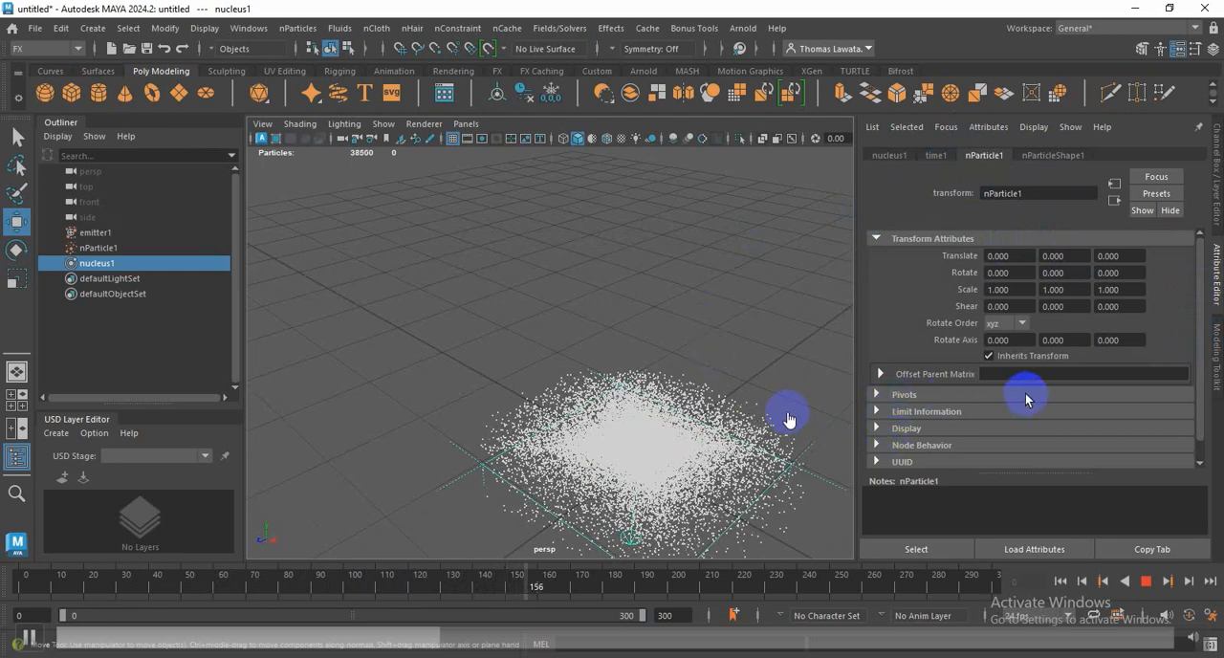
{"action": "scroll", "coordinate": [974, 270], "scroll_direction": "down", "scroll_amount": 1}
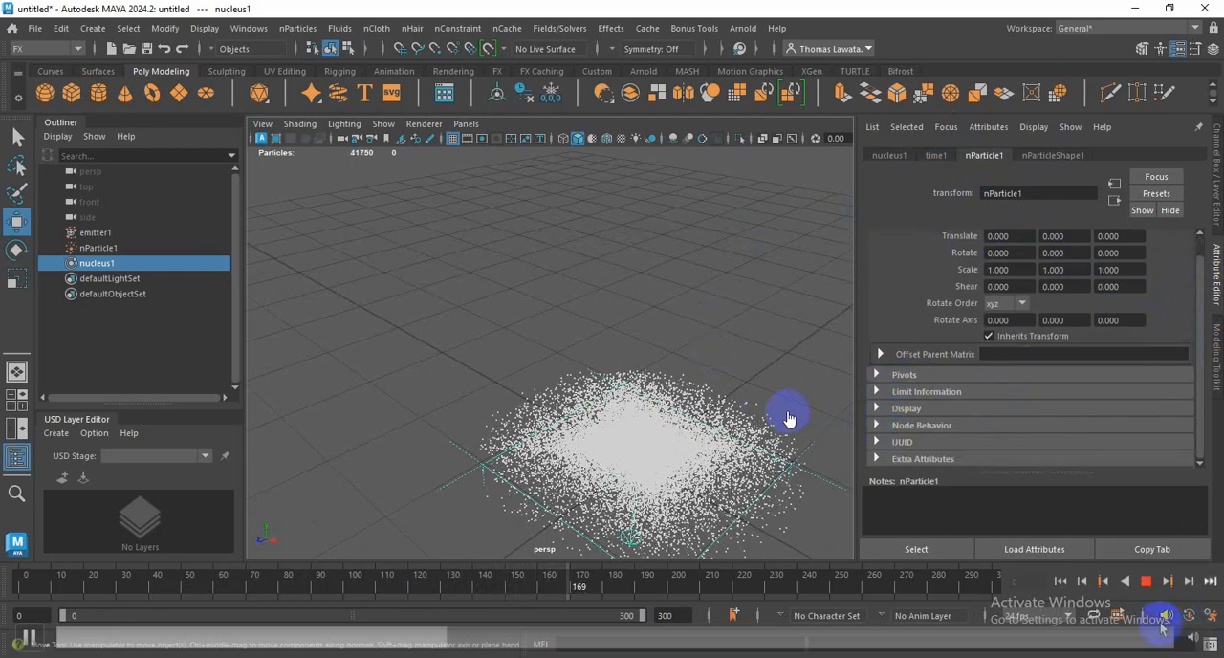
Step: Set the nParticle1 Particle Render Type to Spheres and replay the simulation from the first frame
{"action": "left_click", "coordinate": [1060, 580]}
{"action": "left_click", "coordinate": [95, 251]}
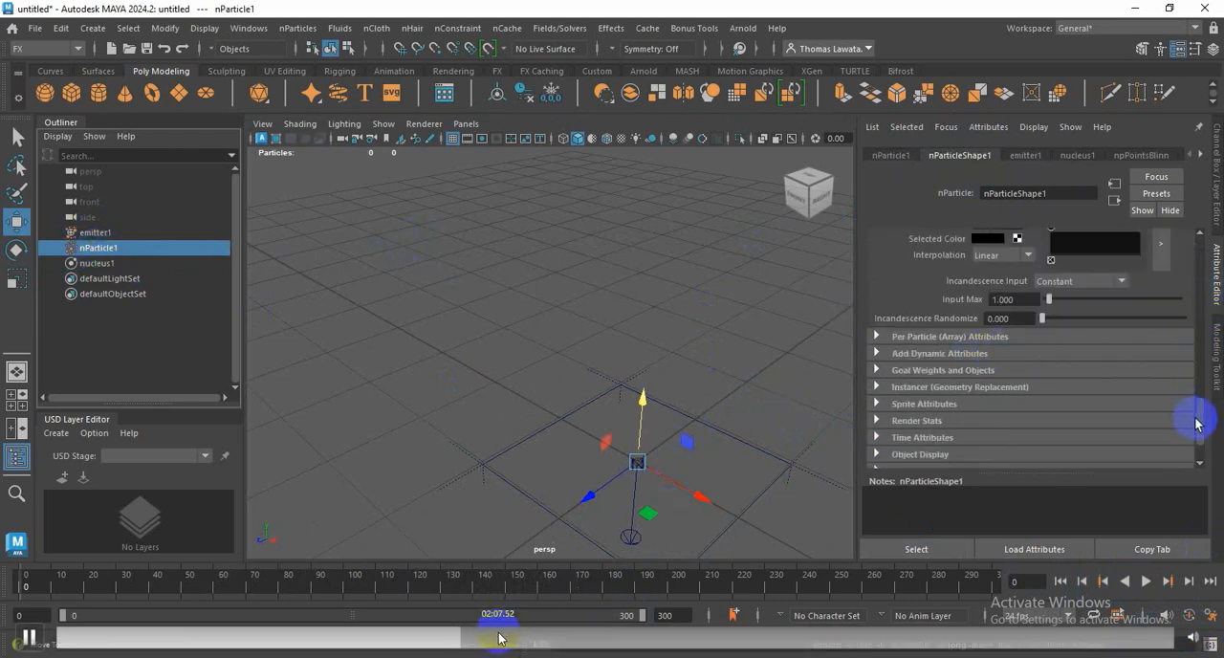
{"action": "left_click_drag", "start_coordinate": [1197, 425], "coordinate": [1204, 197]}
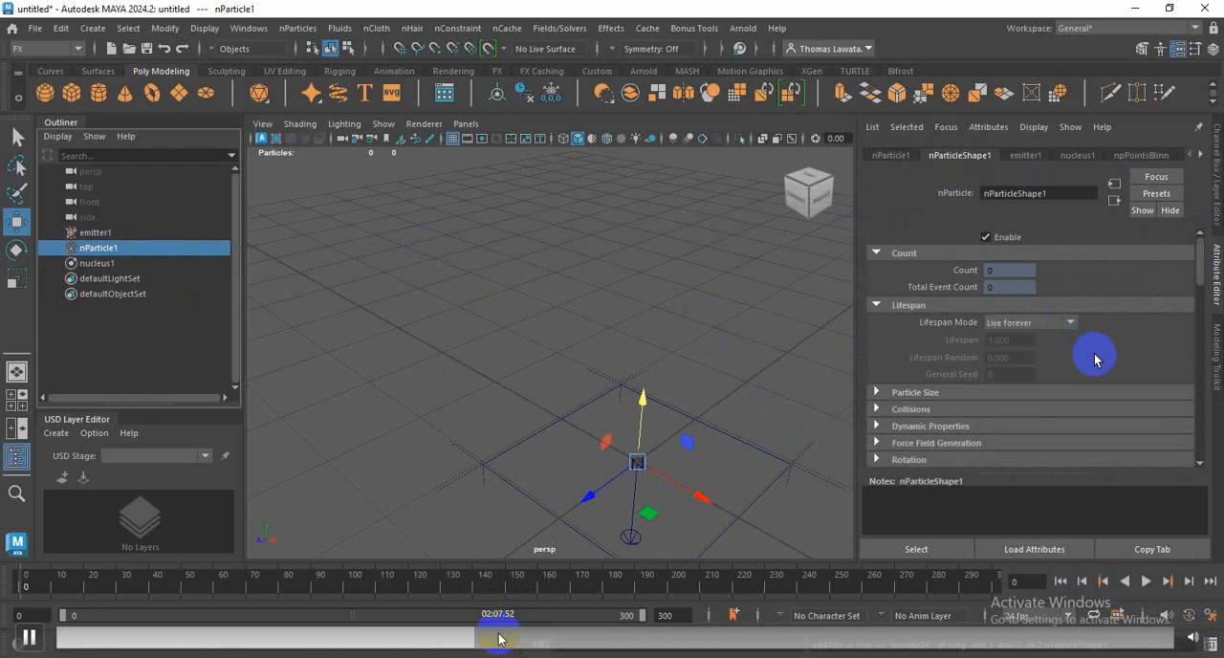
{"action": "scroll", "coordinate": [1095, 359], "scroll_direction": "down", "scroll_amount": 3}
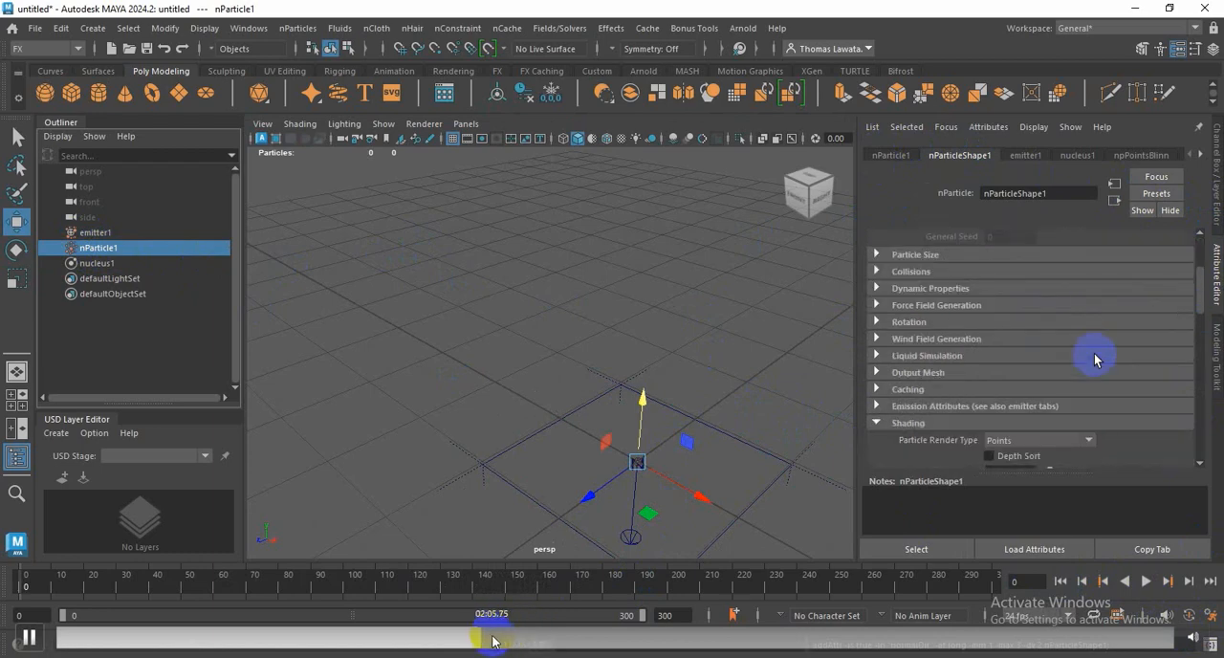
{"action": "scroll", "coordinate": [986, 325], "scroll_direction": "up", "scroll_amount": 1}
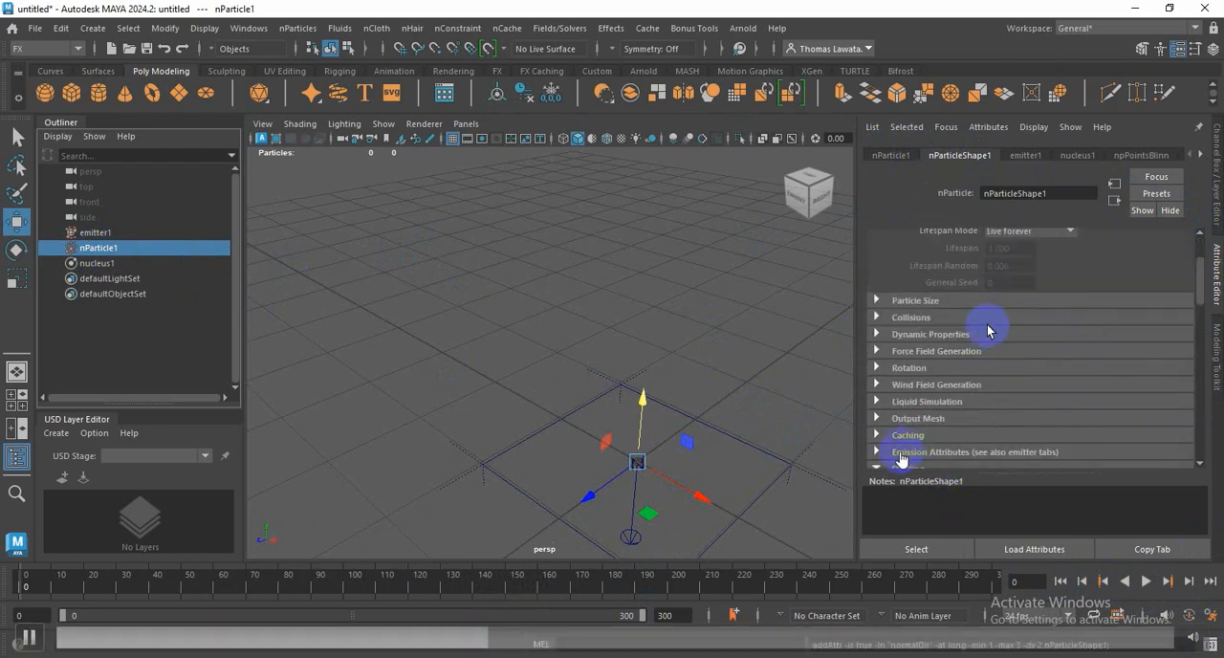
{"action": "scroll", "coordinate": [986, 325], "scroll_direction": "down", "scroll_amount": 2}
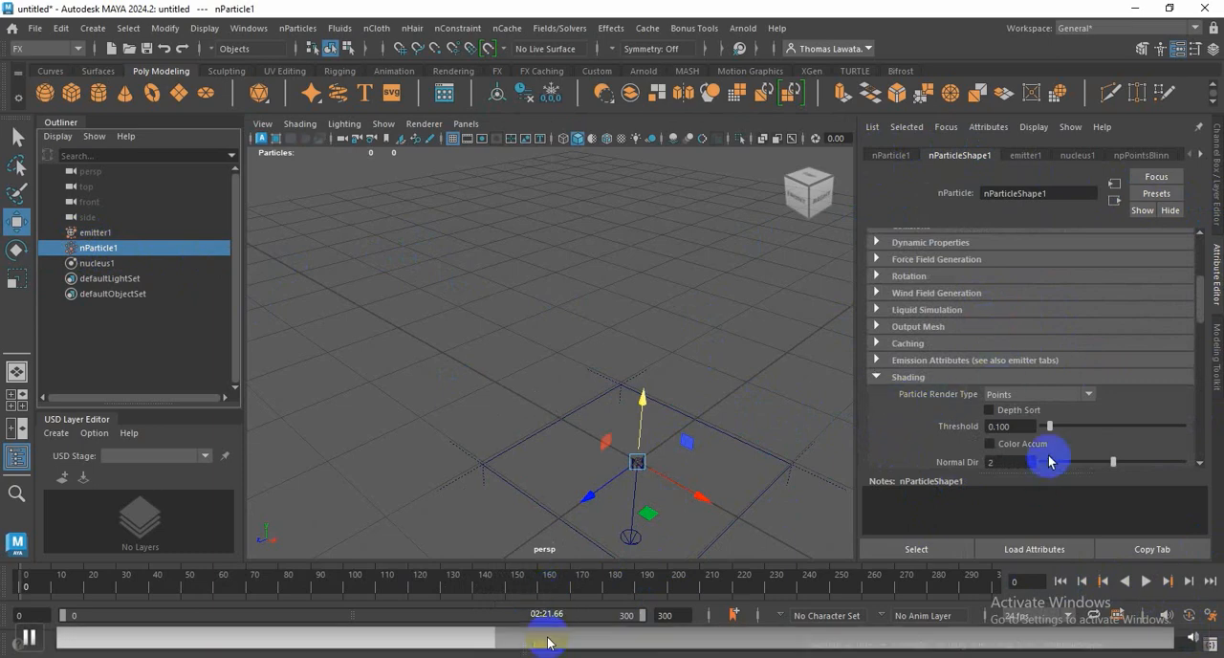
{"action": "left_click", "coordinate": [1088, 393]}
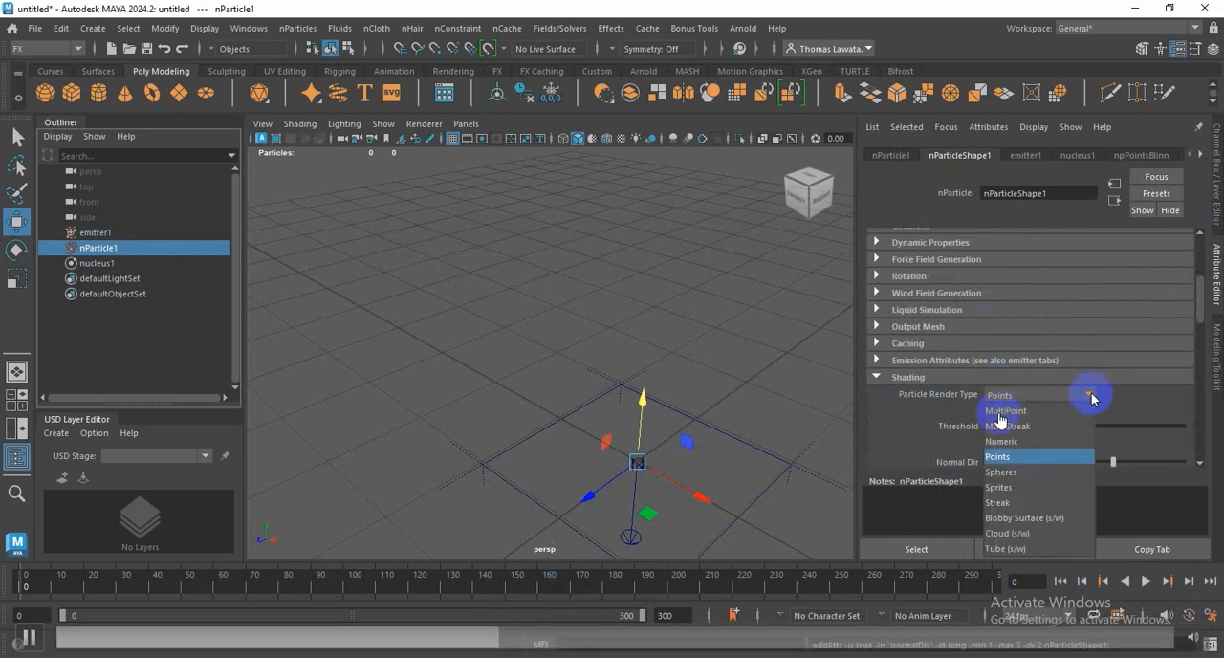
{"action": "left_click", "coordinate": [1001, 472]}
{"action": "left_click", "coordinate": [1145, 580]}
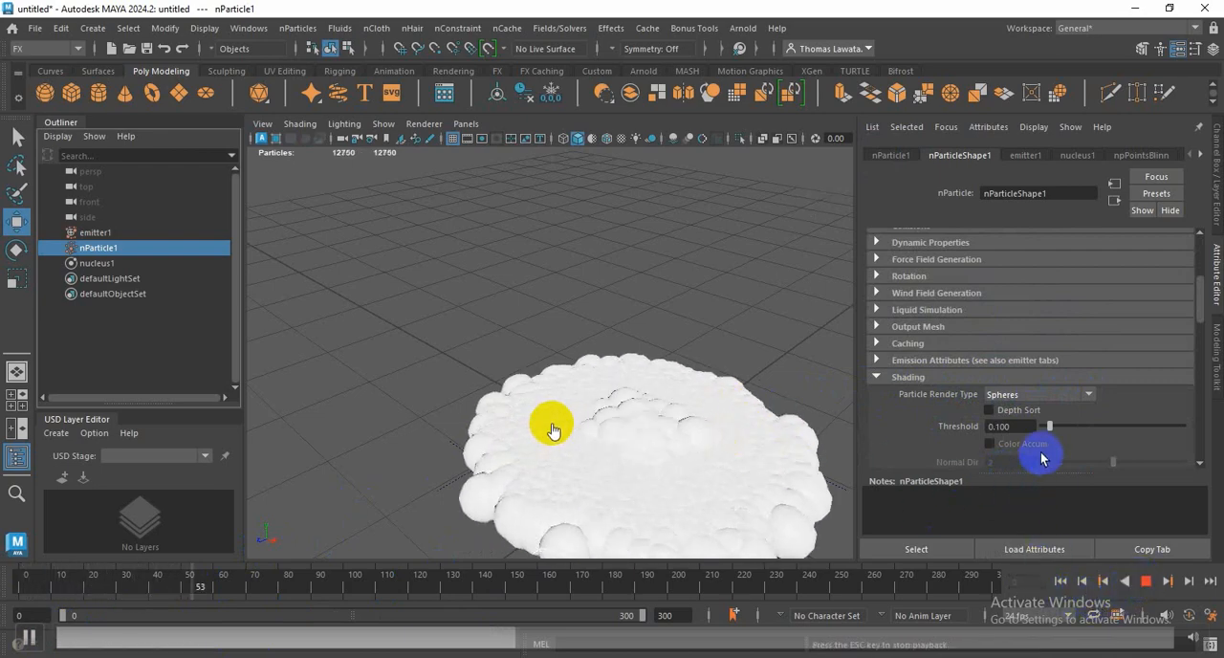
Step: Change the nParticle1 Color ramp's selected color to dark red with hue 360, saturation 0.903 and value 0.107
{"action": "left_click_drag", "start_coordinate": [1201, 298], "coordinate": [1201, 356]}
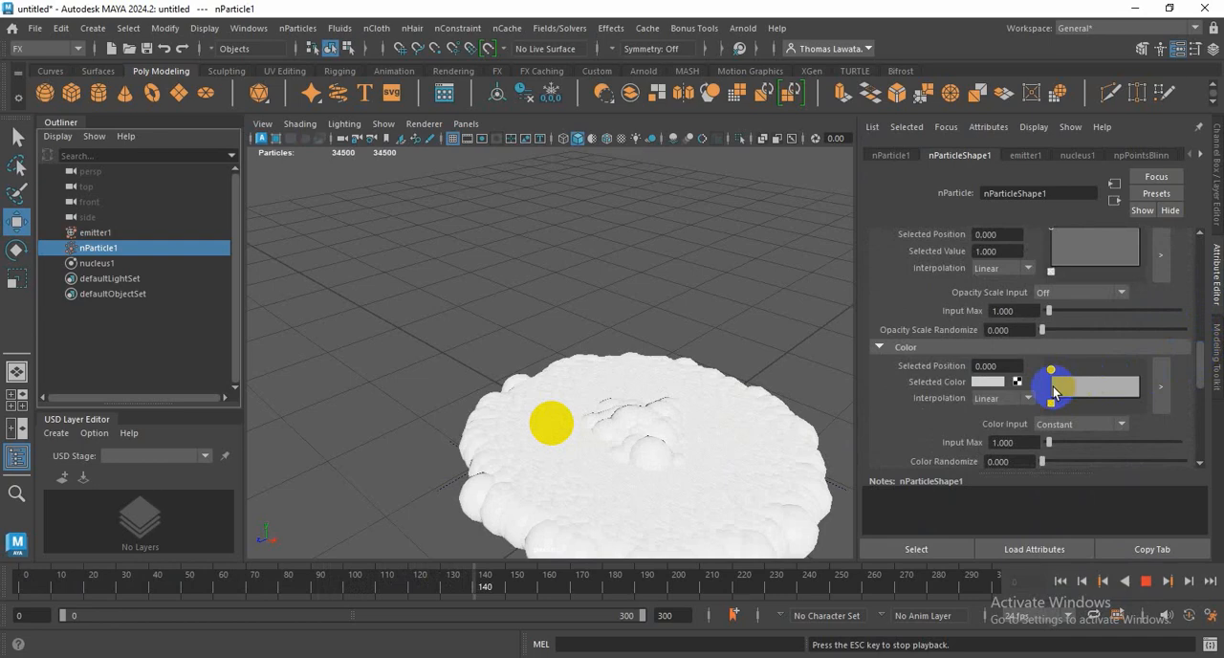
{"action": "left_click", "coordinate": [982, 382]}
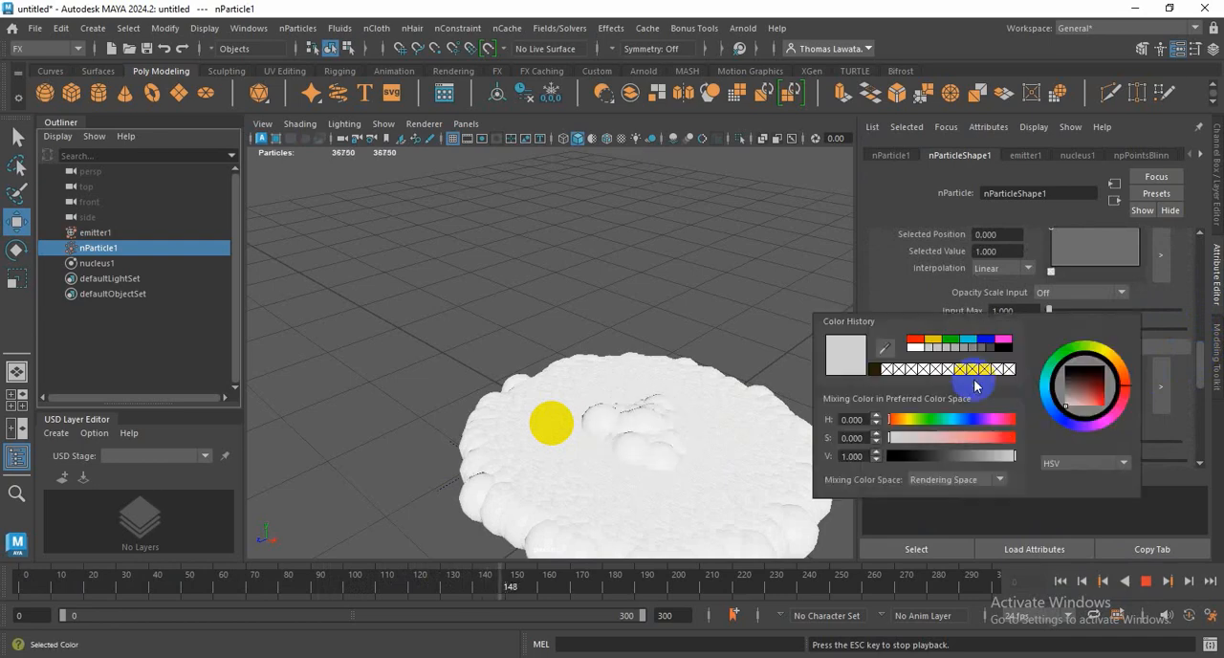
{"action": "left_click", "coordinate": [915, 342]}
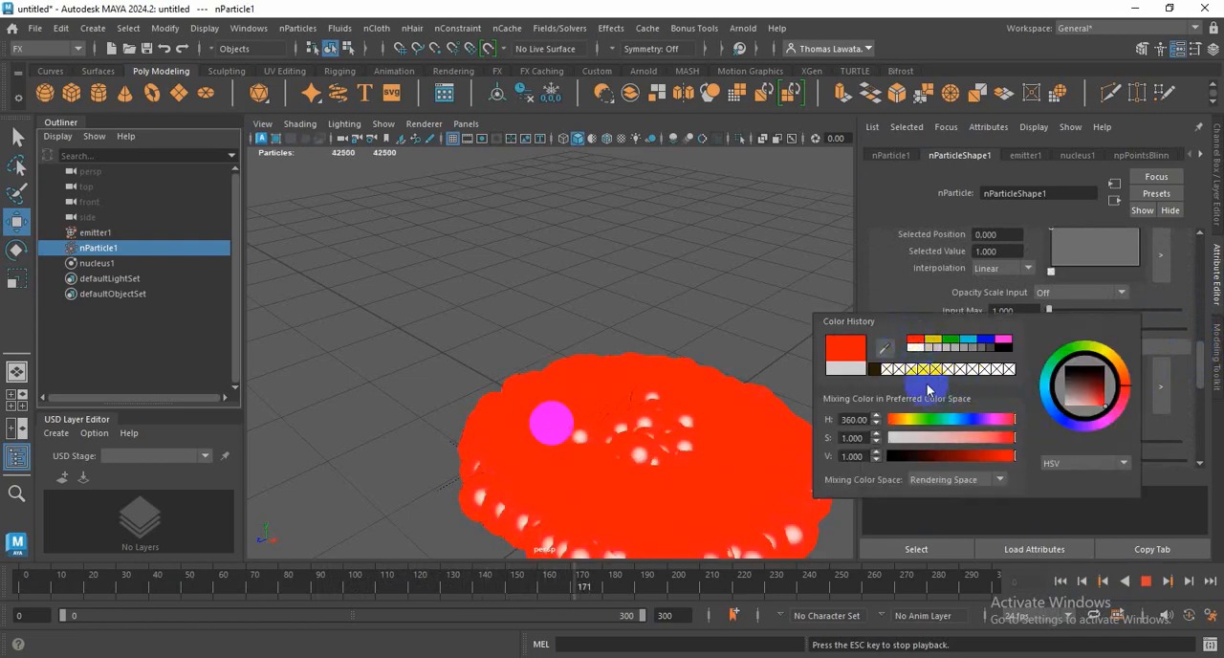
{"action": "left_click", "coordinate": [1101, 387]}
{"action": "left_click_drag", "start_coordinate": [1100, 384], "coordinate": [1100, 383]}
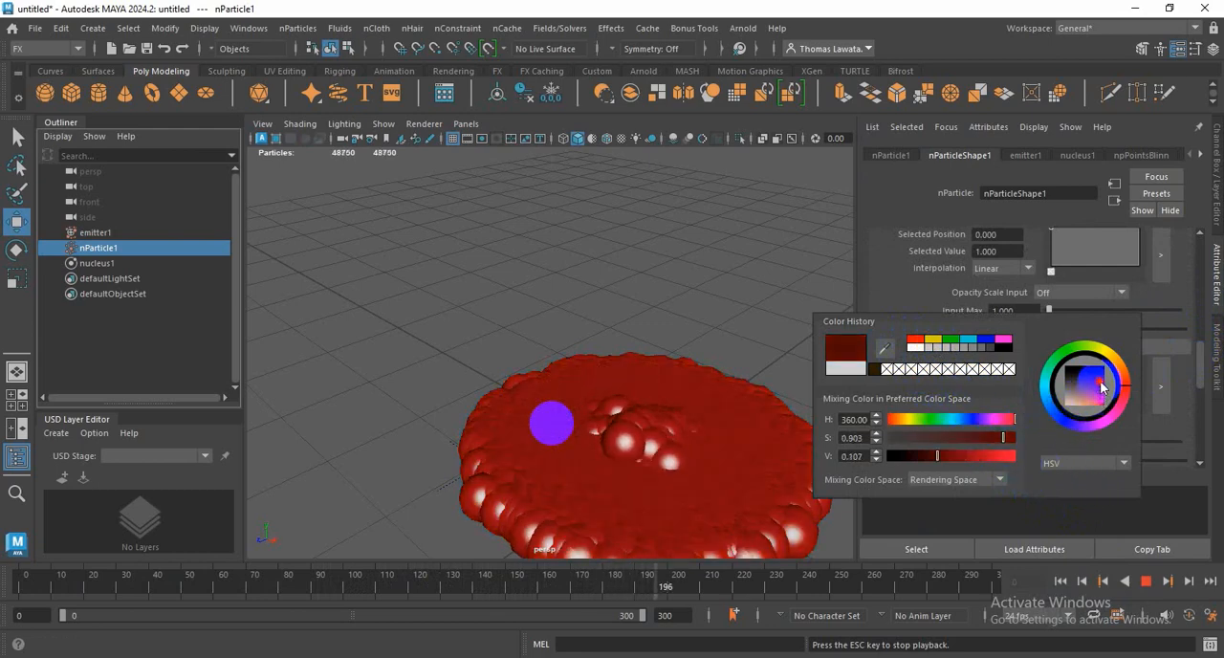
{"action": "left_click", "coordinate": [1065, 520]}
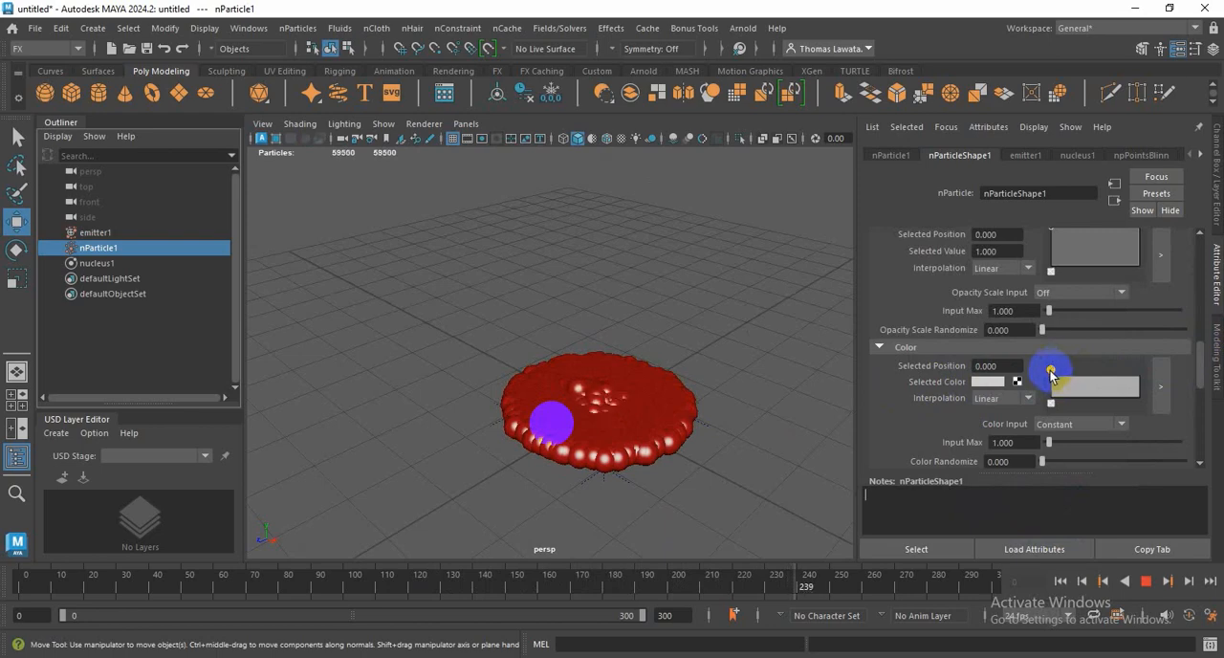
Step: Move the dark red marker of the Color ramp to position 0.696 and add a bright red marker at 0.035
{"action": "left_click", "coordinate": [1051, 372]}
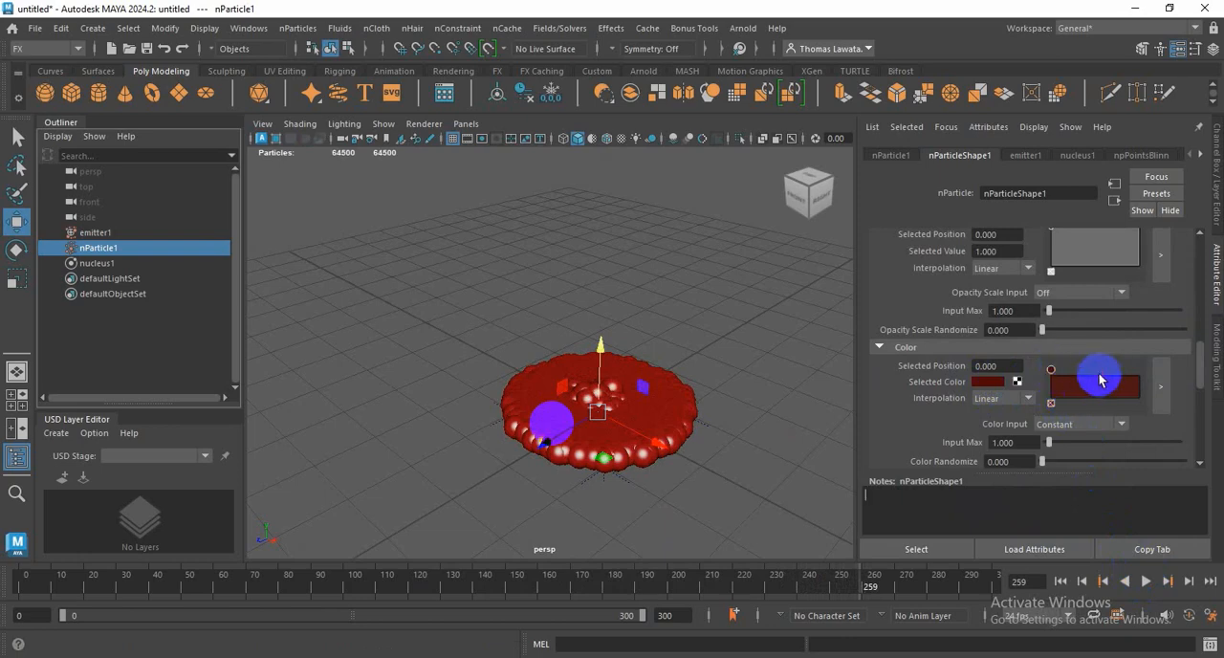
{"action": "left_click_drag", "start_coordinate": [1051, 369], "coordinate": [1111, 379]}
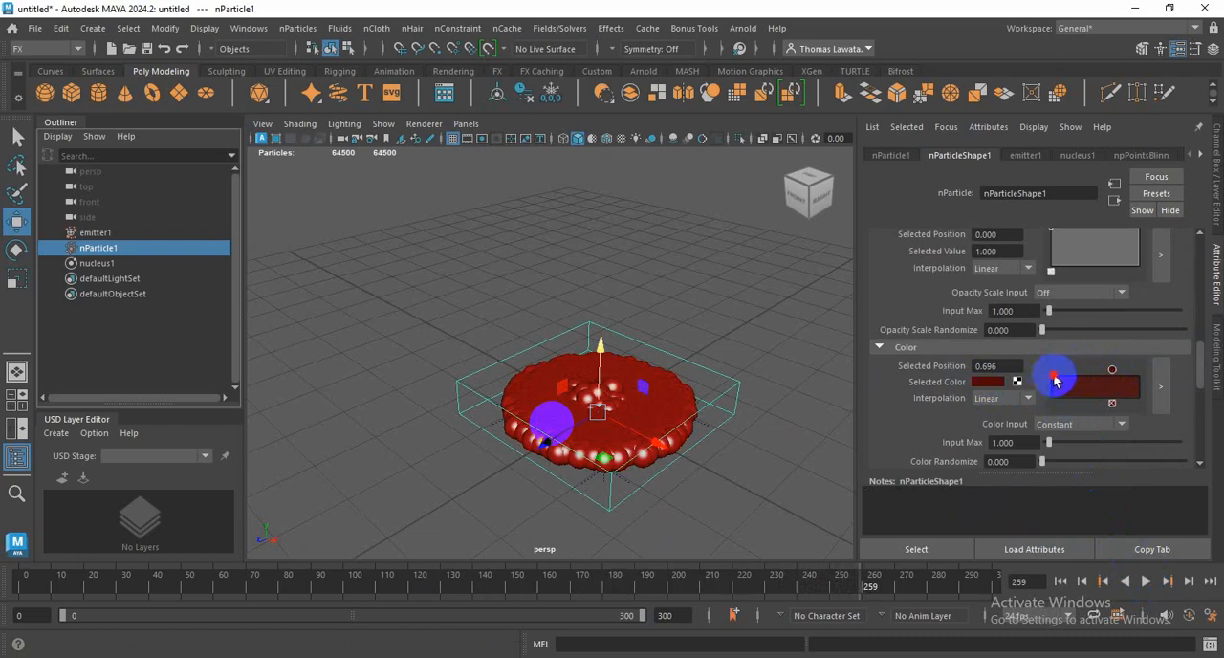
{"action": "left_click", "coordinate": [1052, 369]}
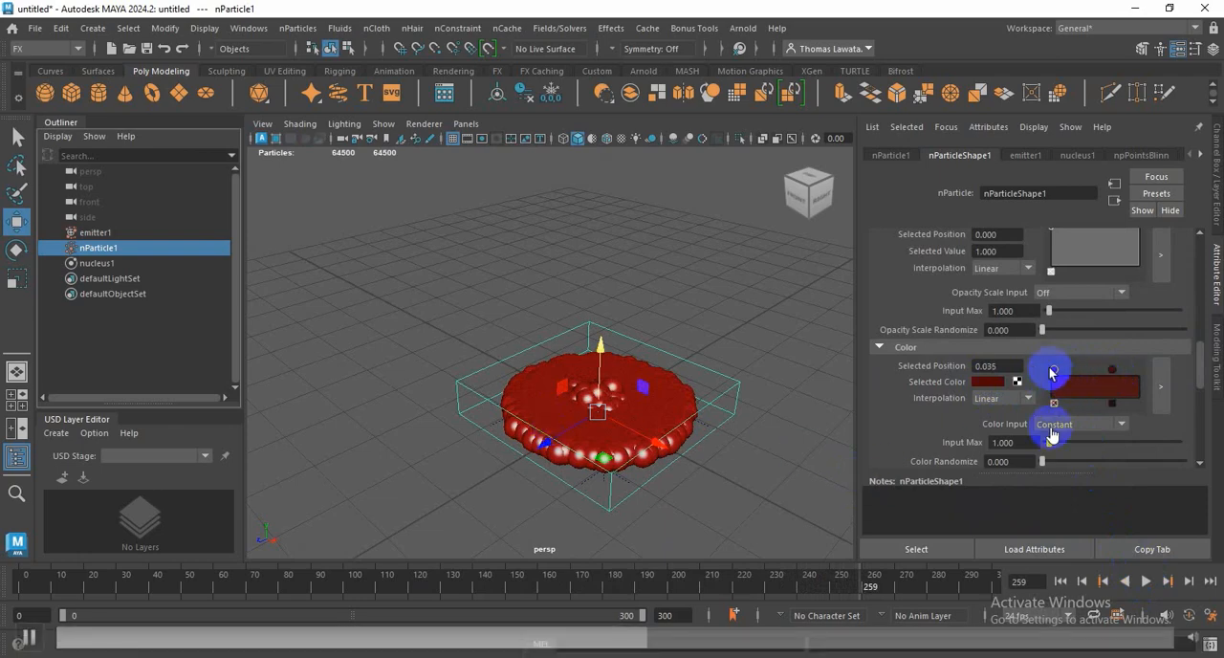
{"action": "left_click", "coordinate": [994, 382]}
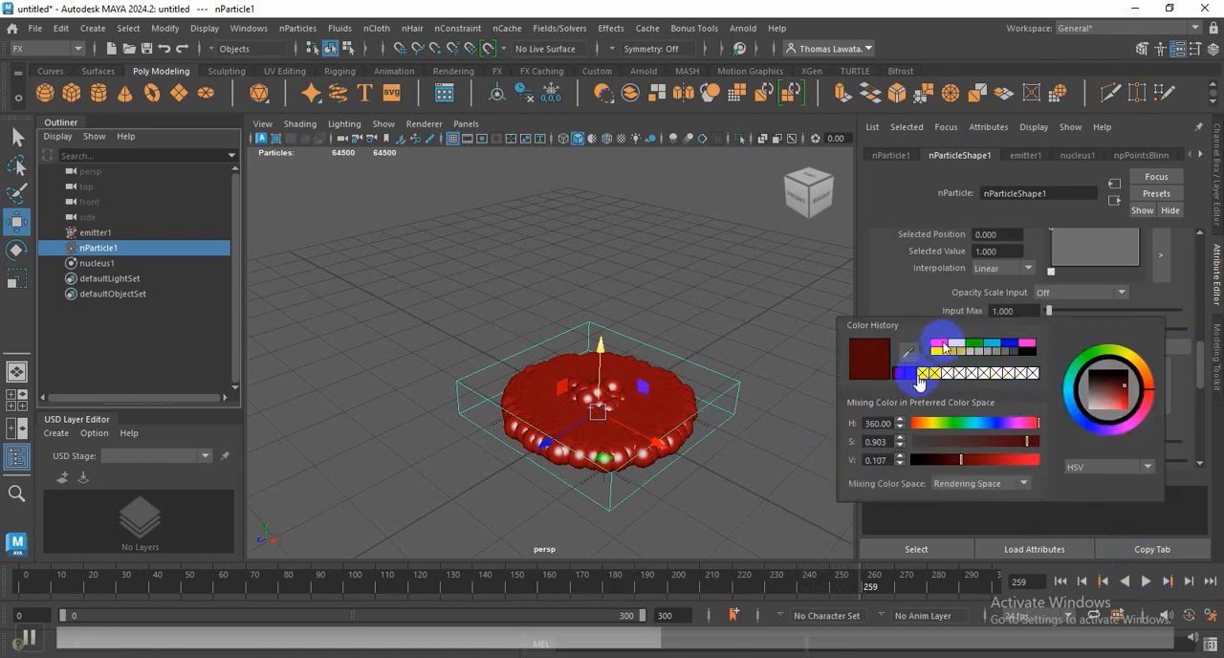
{"action": "left_click", "coordinate": [940, 342]}
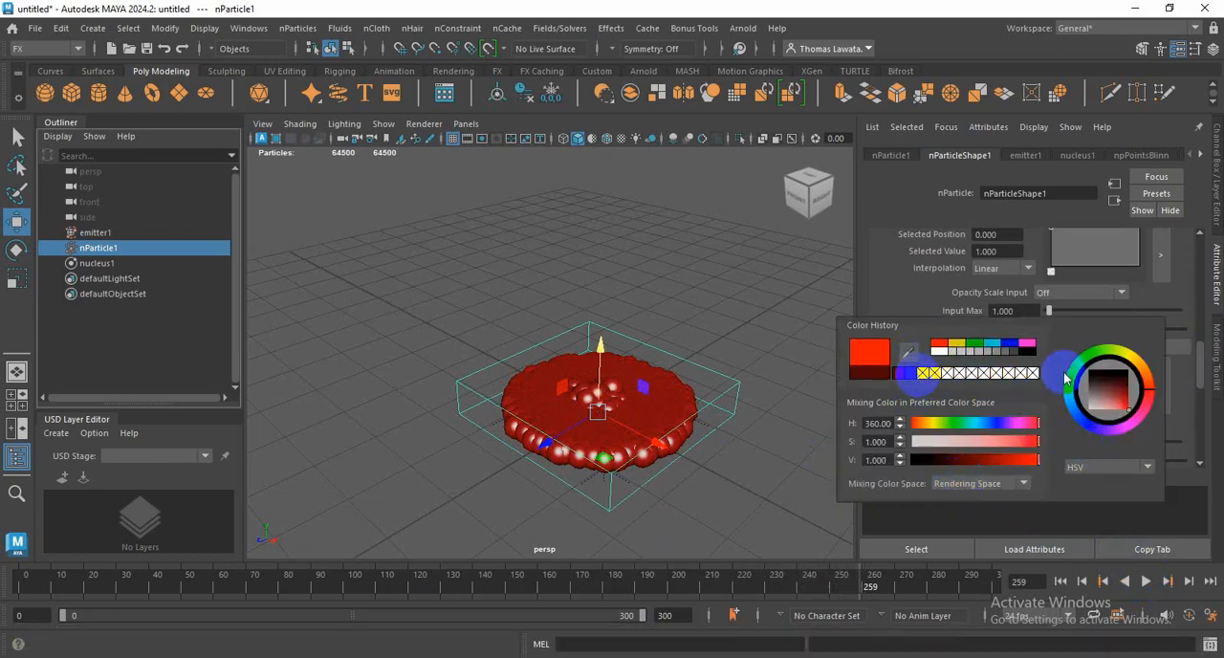
{"action": "left_click", "coordinate": [1128, 310]}
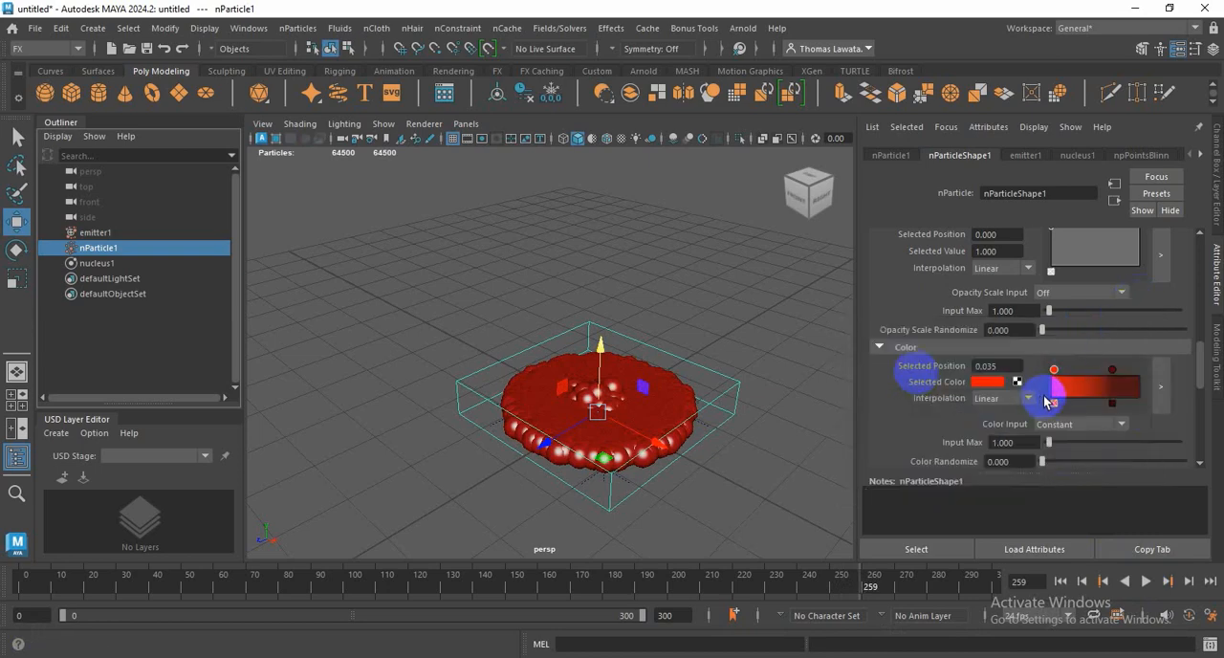
Step: Shift the middle Color ramp marker toward the centre and add a dark red marker with value 0.090 at position 1.000
{"action": "left_click", "coordinate": [1094, 373]}
{"action": "left_click_drag", "start_coordinate": [1095, 373], "coordinate": [1088, 373]}
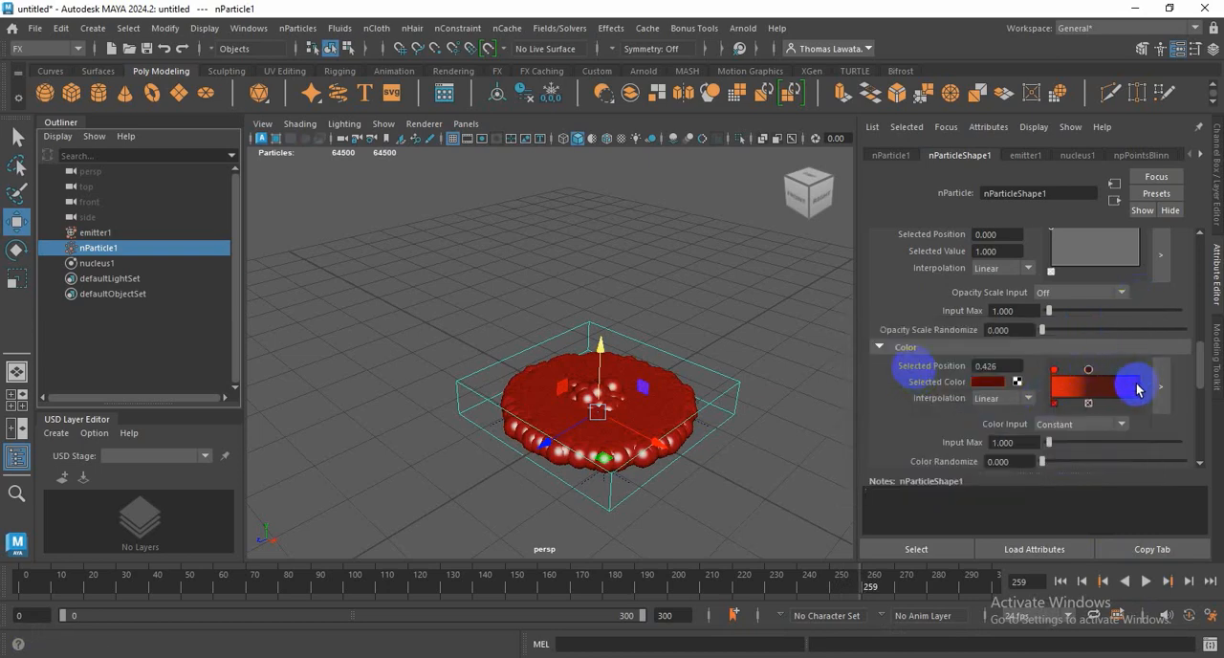
{"action": "left_click", "coordinate": [994, 385]}
{"action": "left_click", "coordinate": [894, 374]}
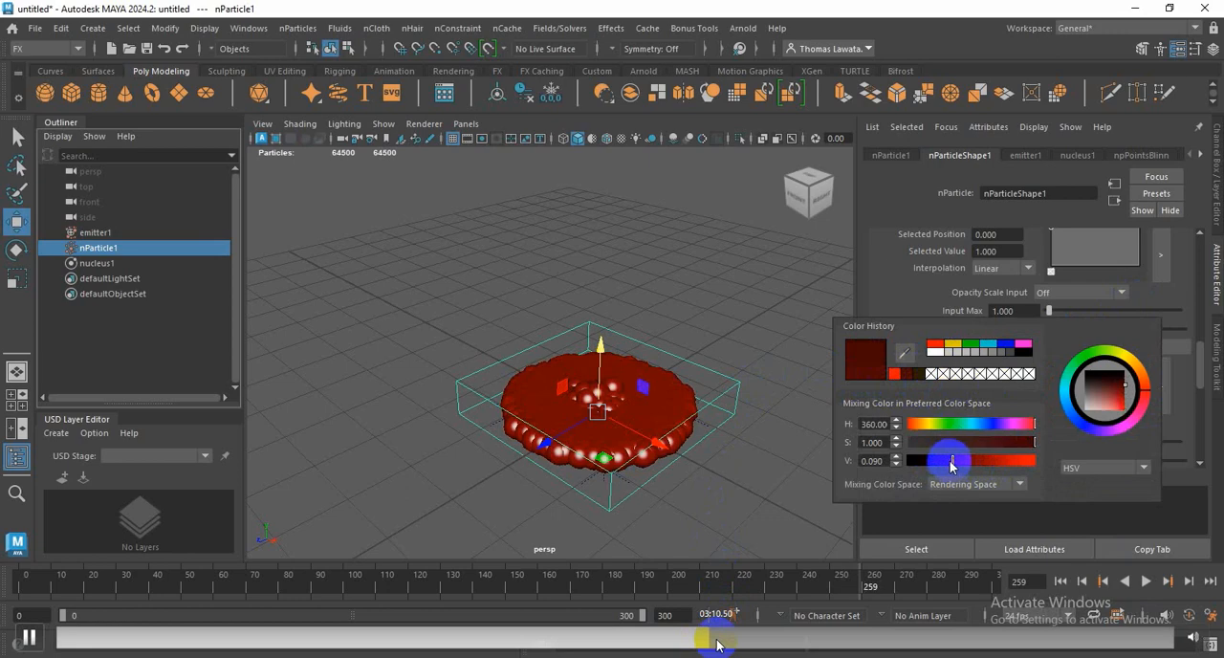
{"action": "left_click", "coordinate": [742, 402]}
{"action": "left_click", "coordinate": [673, 409]}
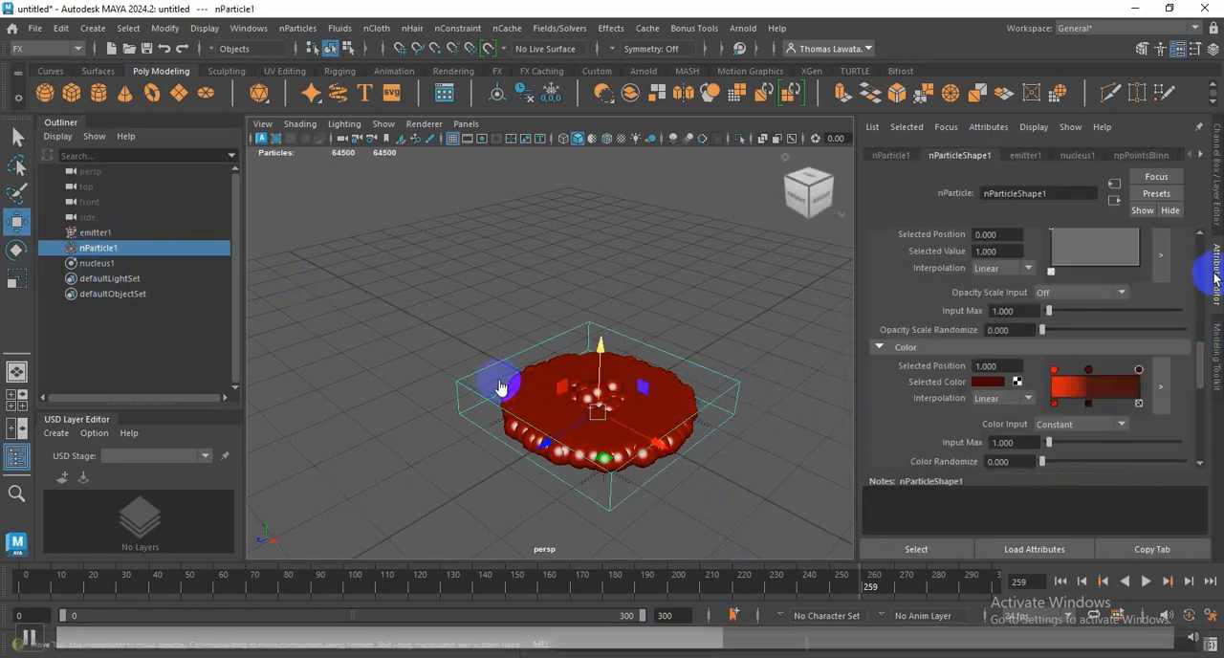
Step: Reduce the nParticle1 particle radius to 0.109 in the Particle Size attributes
{"action": "mouse_move", "coordinate": [1199, 356]}
{"action": "left_mouse_down"}
{"action": "mouse_move", "coordinate": [1198, 376]}
{"action": "mouse_move", "coordinate": [1202, 274]}
{"action": "left_mouse_up"}
{"action": "left_click", "coordinate": [874, 246]}
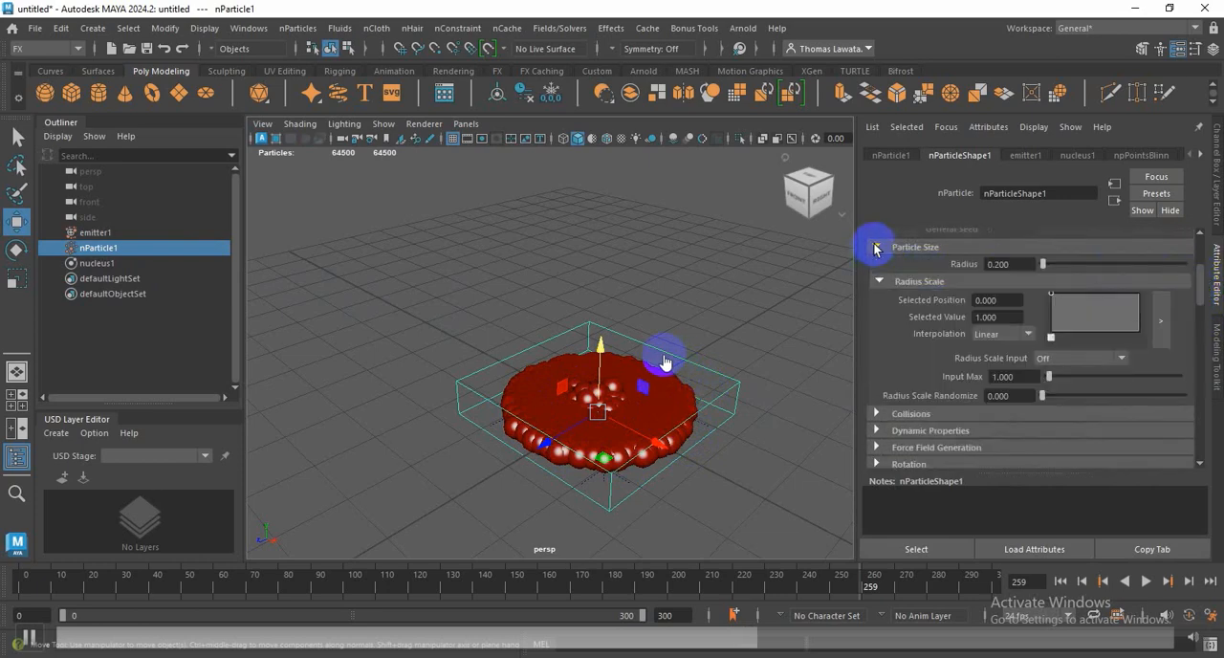
{"action": "mouse_move", "coordinate": [1052, 265]}
{"action": "left_mouse_down"}
{"action": "mouse_move", "coordinate": [1072, 267]}
{"action": "mouse_move", "coordinate": [1042, 270]}
{"action": "left_mouse_up"}
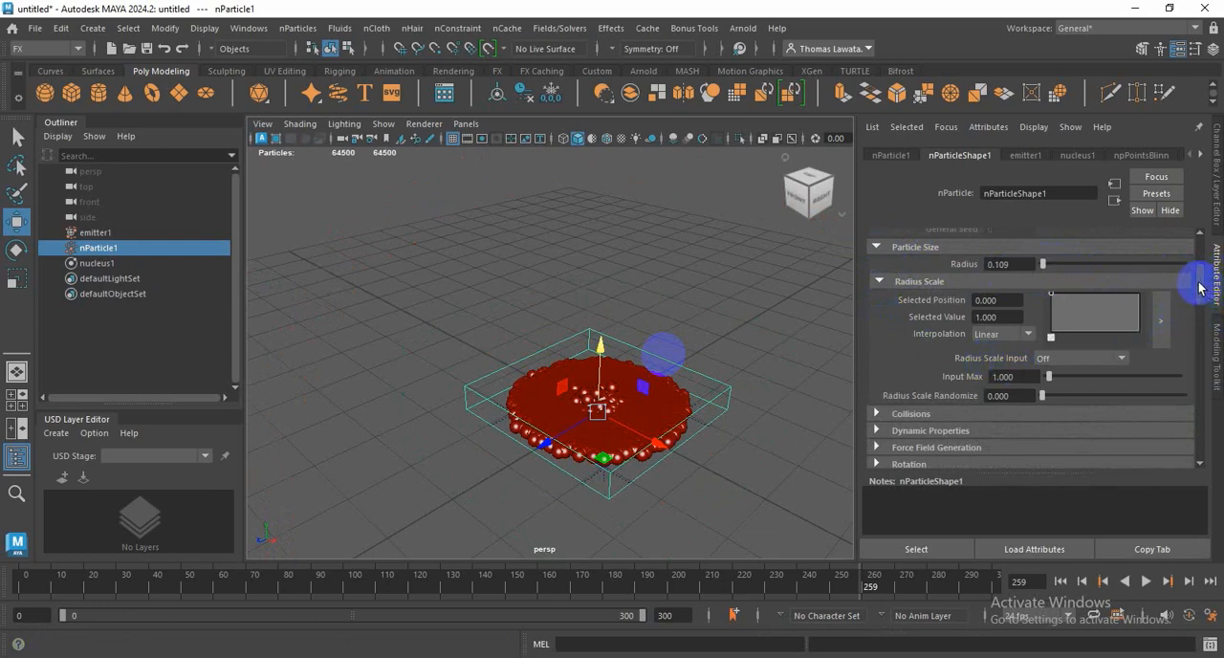
Step: Enable Self Collide for nParticle1 and replay the simulation from the first frame, inspecting the piled-up spheres
{"action": "left_click_drag", "start_coordinate": [1200, 287], "coordinate": [1200, 305]}
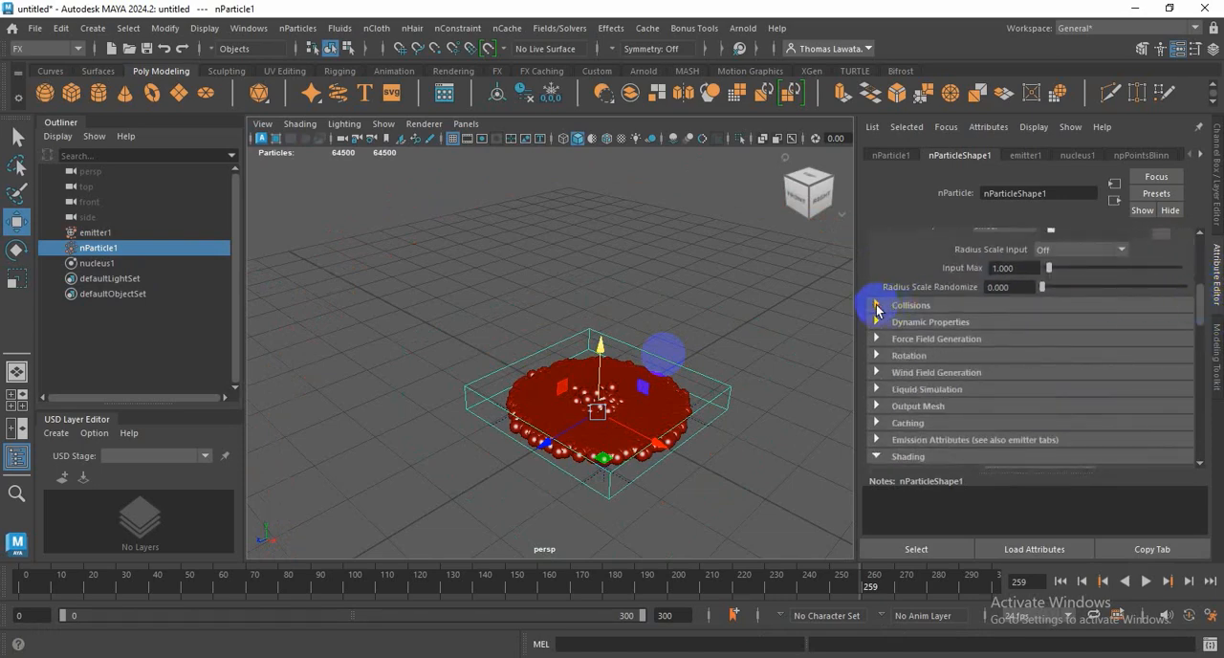
{"action": "left_click", "coordinate": [876, 307]}
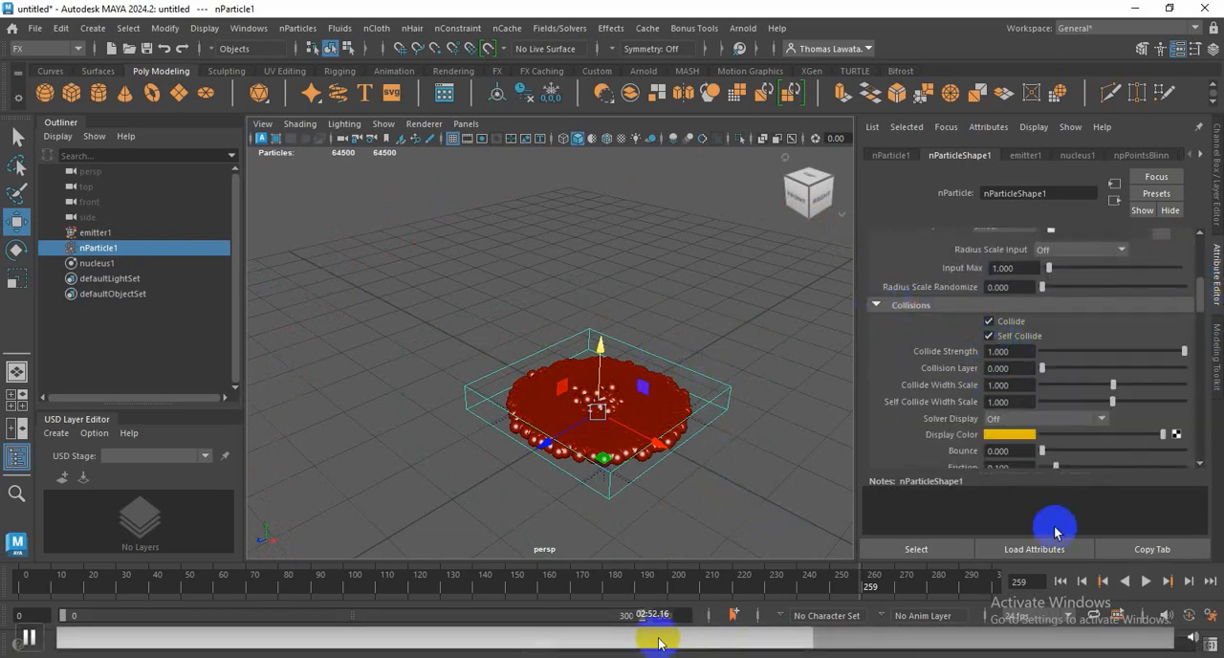
{"action": "left_click", "coordinate": [1060, 580]}
{"action": "left_click", "coordinate": [1147, 580]}
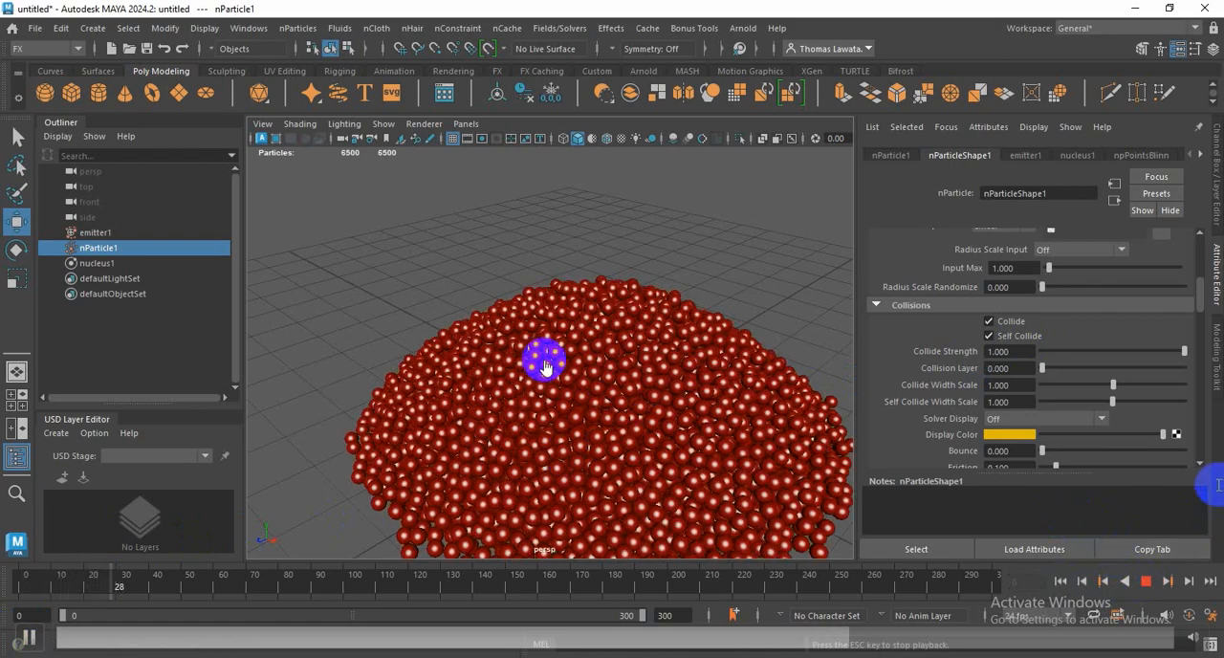
{"action": "left_click_drag", "start_coordinate": [663, 405], "coordinate": [628, 336], "text": "alt"}
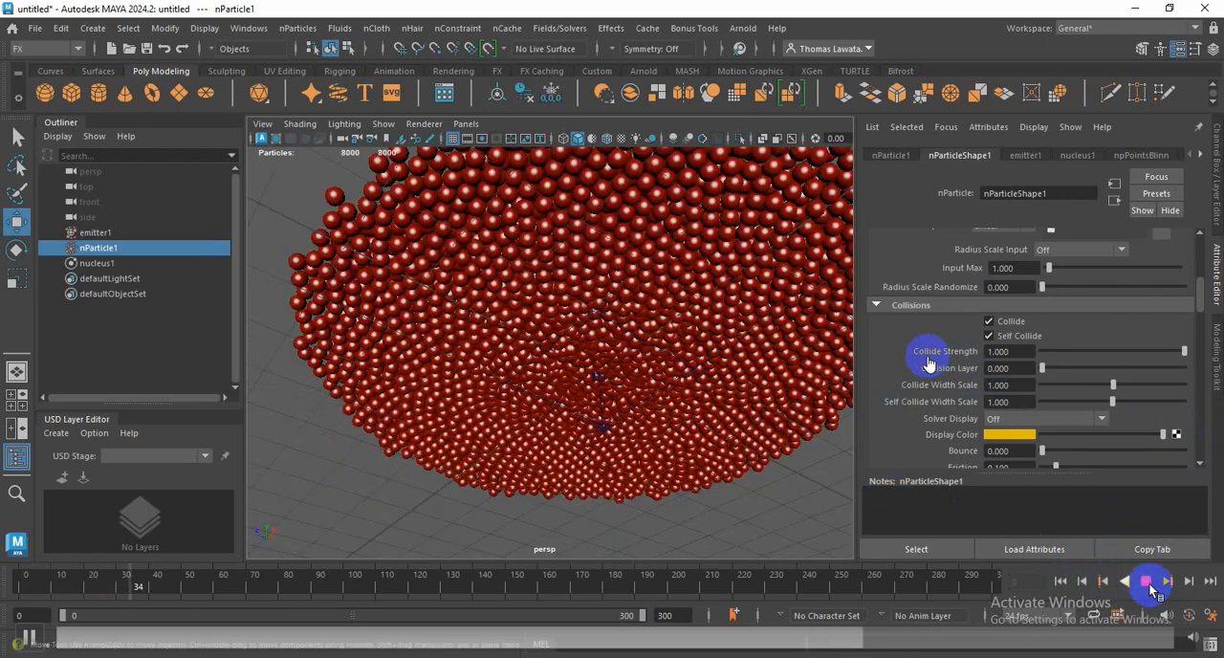